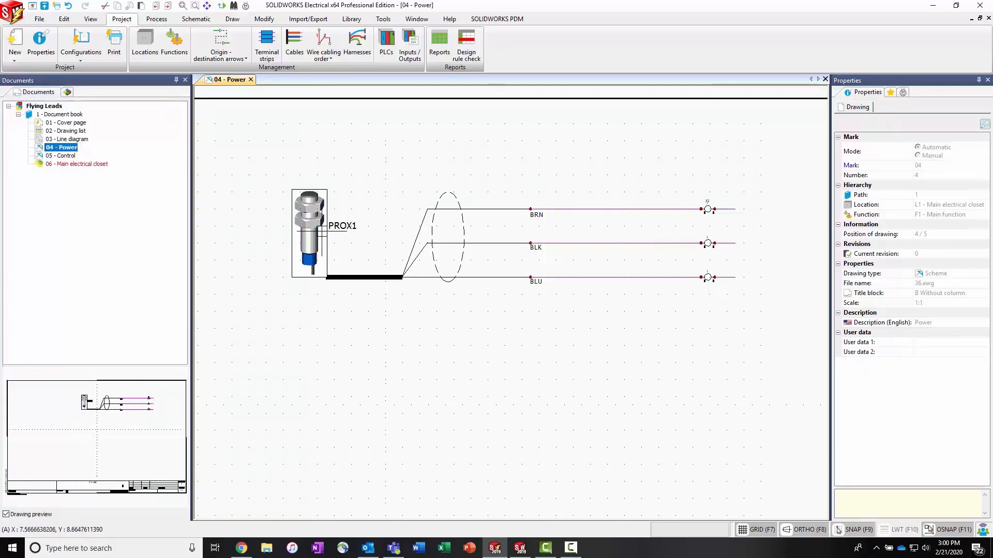
- Open the PROX1 sensor symbol for editing to view its circuits and connection points, and close the symbol again
{"action": "left_click", "coordinate": [324, 229]}
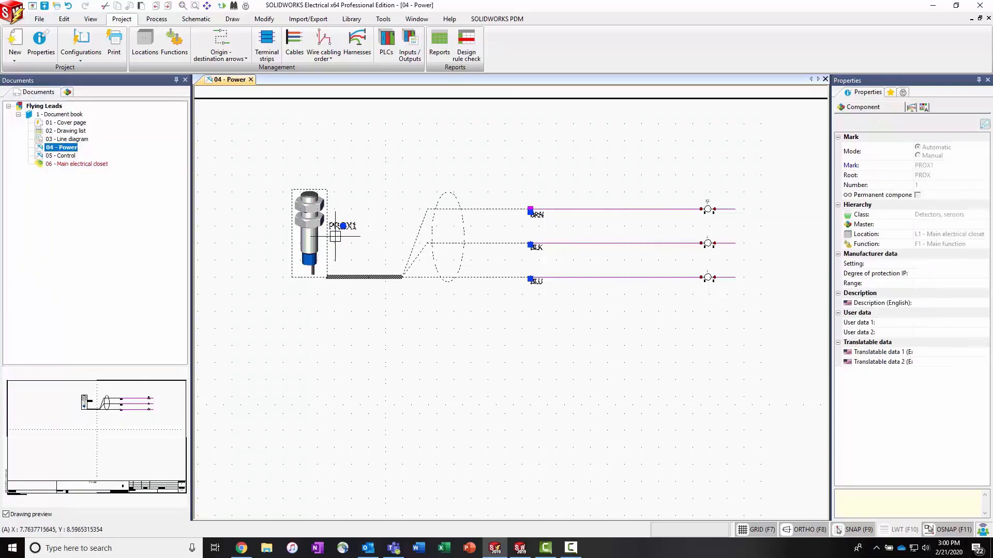
{"action": "right_click", "coordinate": [326, 240]}
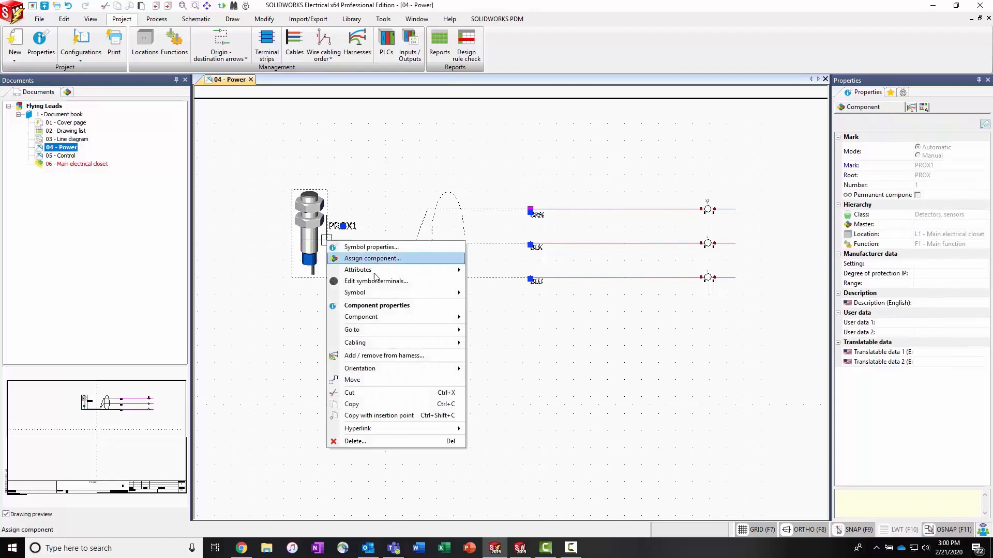
{"action": "mouse_move", "coordinate": [368, 293]}
{"action": "left_click", "coordinate": [498, 318]}
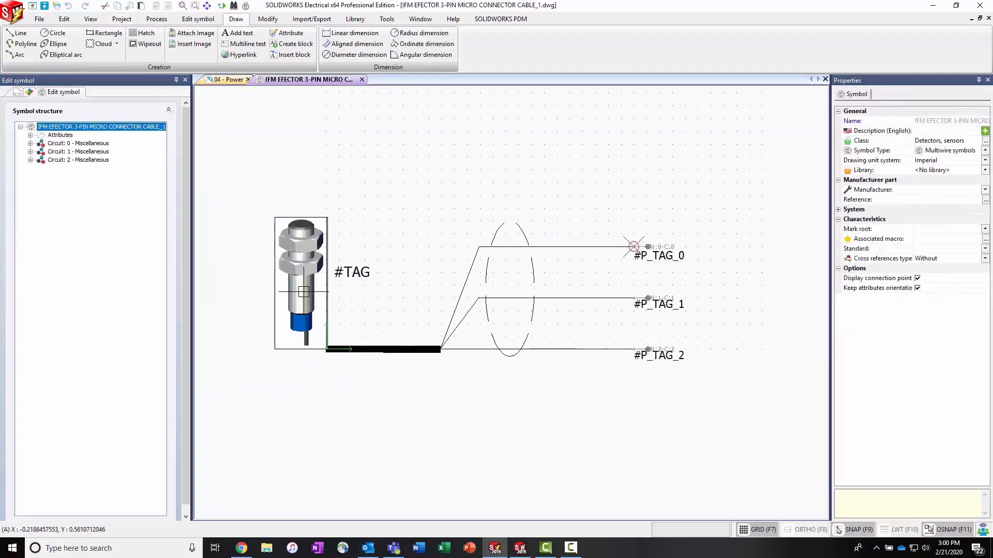
{"action": "left_click", "coordinate": [362, 80]}
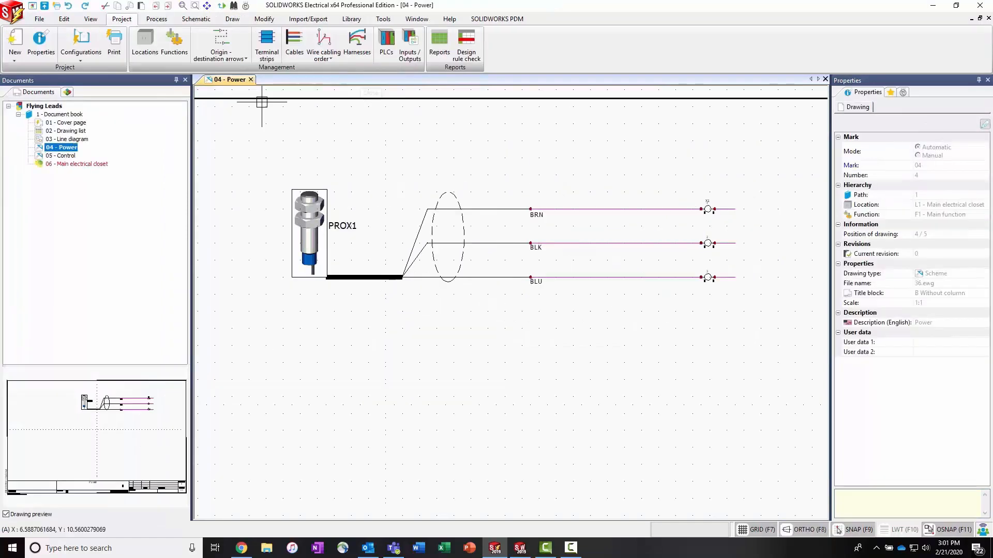
- Review the circuits and terminals of the Schneider Electric 57138.51 part assigned to component PROX1
{"action": "right_click", "coordinate": [329, 205]}
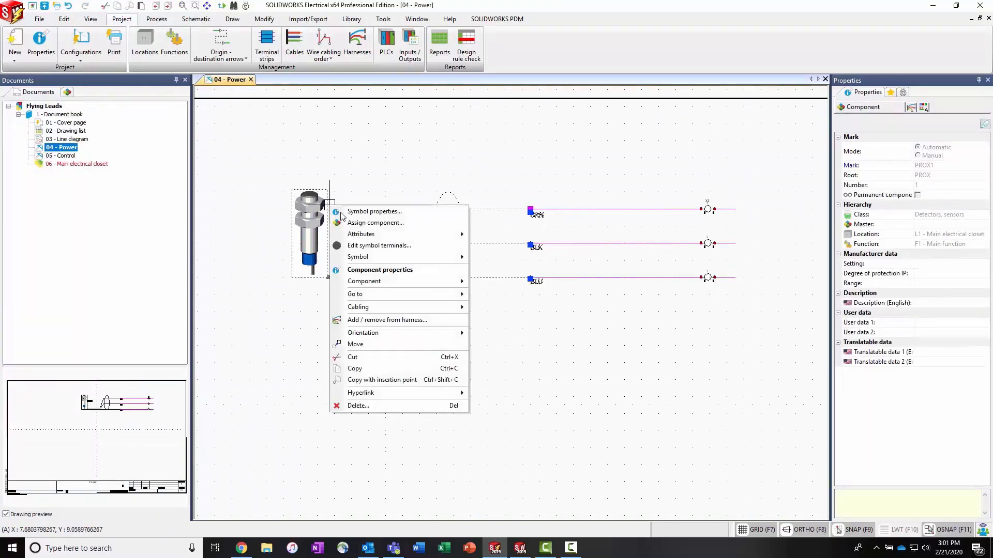
{"action": "left_click", "coordinate": [380, 269]}
{"action": "left_click", "coordinate": [331, 167]}
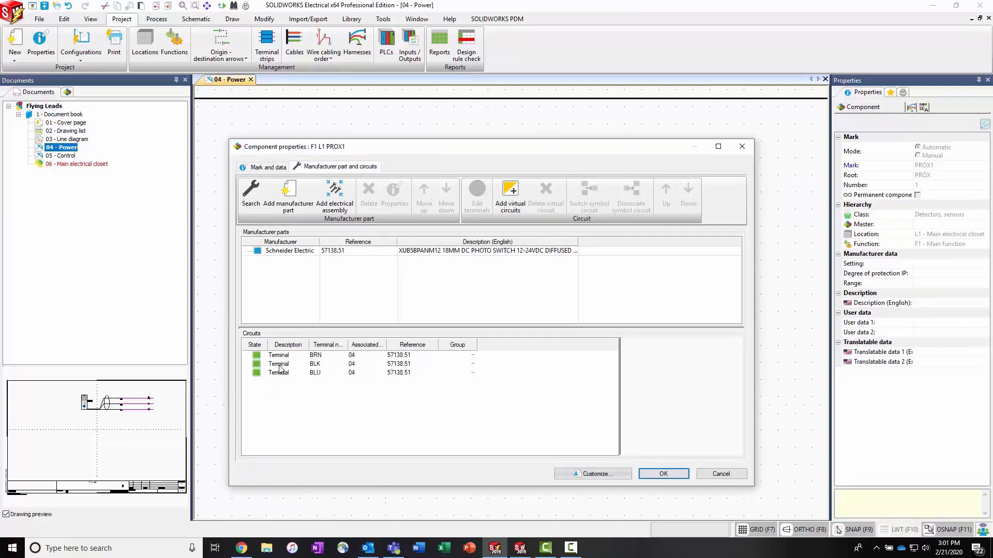
{"action": "left_click", "coordinate": [275, 255]}
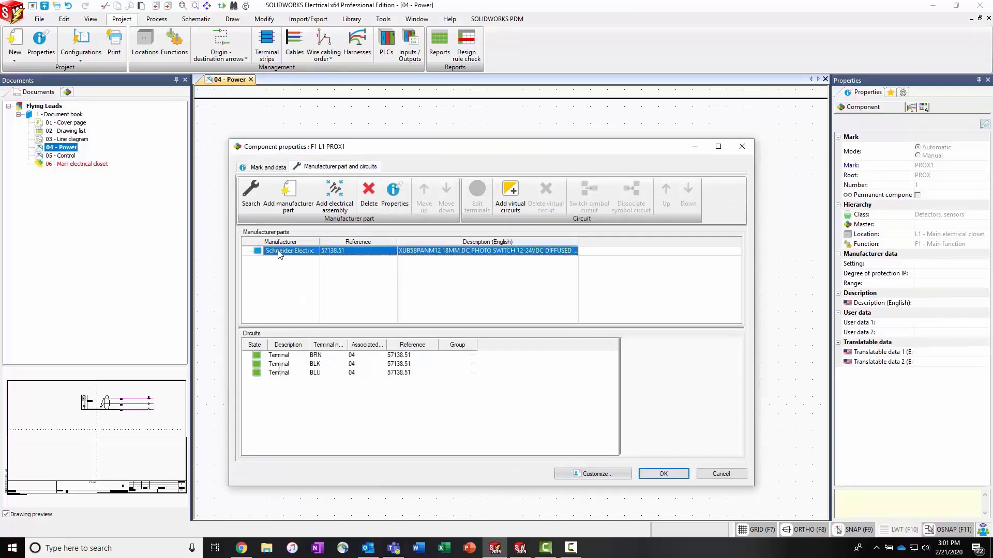
{"action": "left_click", "coordinate": [393, 195]}
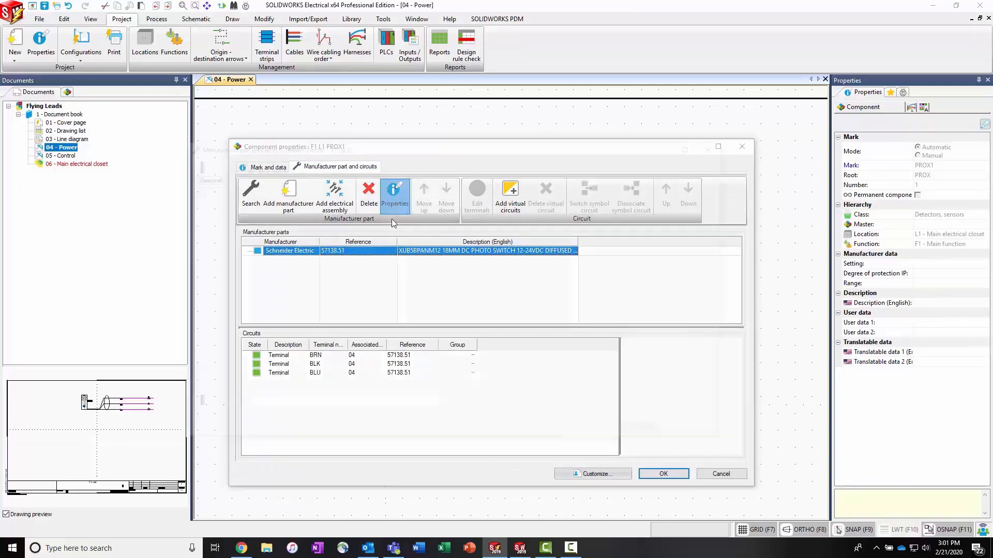
{"action": "left_click", "coordinate": [274, 162]}
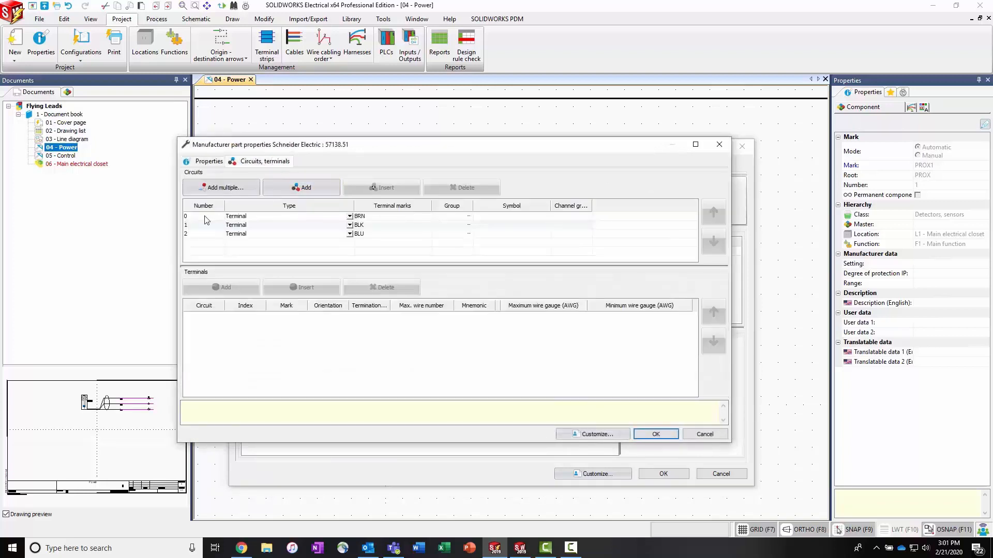
{"action": "left_click", "coordinate": [212, 234]}
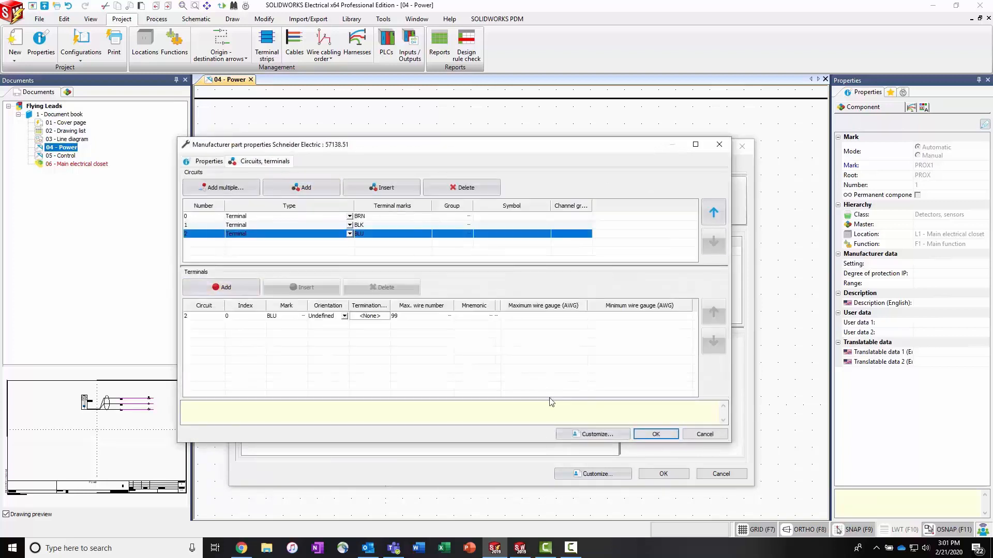
{"action": "left_click", "coordinate": [657, 434]}
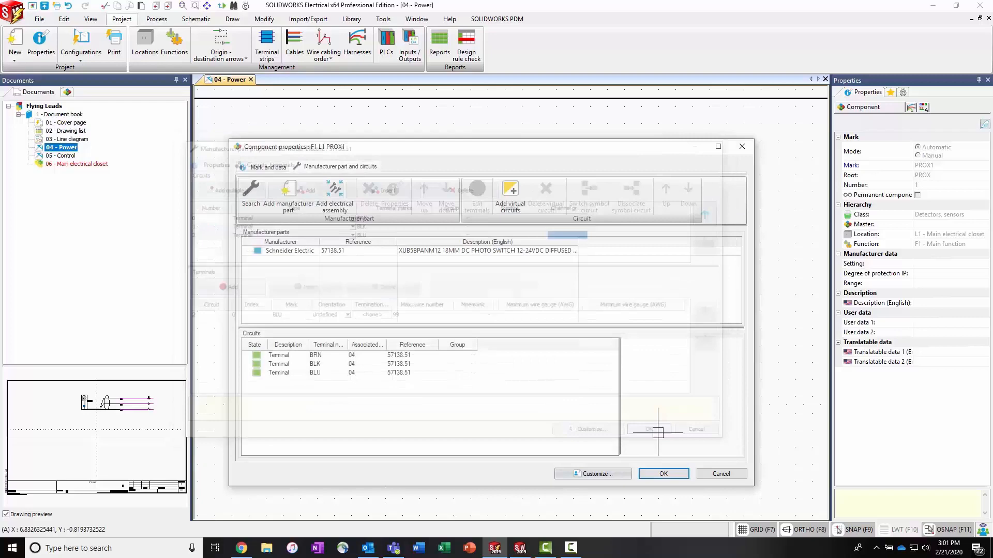
{"action": "left_click", "coordinate": [664, 474]}
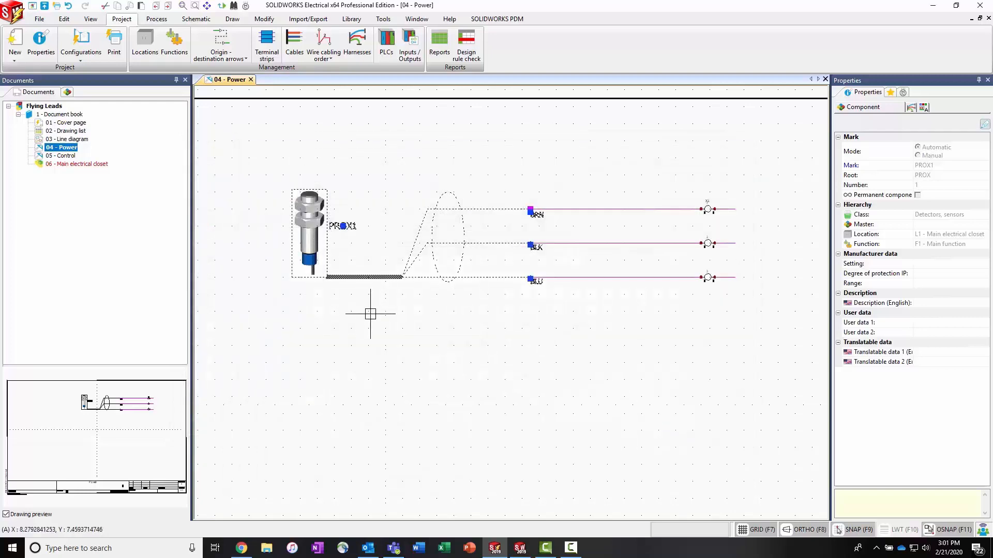
{"action": "key", "text": "Escape"}
- Inspect the wire style properties of the wire connected to PROX1's BRN lead, including its wire color
{"action": "middle_click_drag", "start_coordinate": [599, 315], "coordinate": [501, 303]}
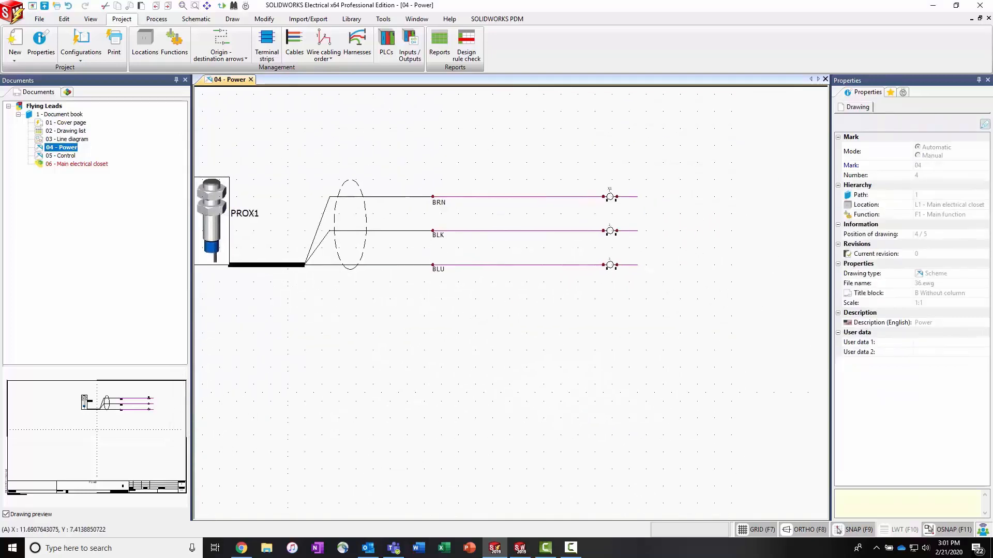
{"action": "left_click", "coordinate": [501, 197]}
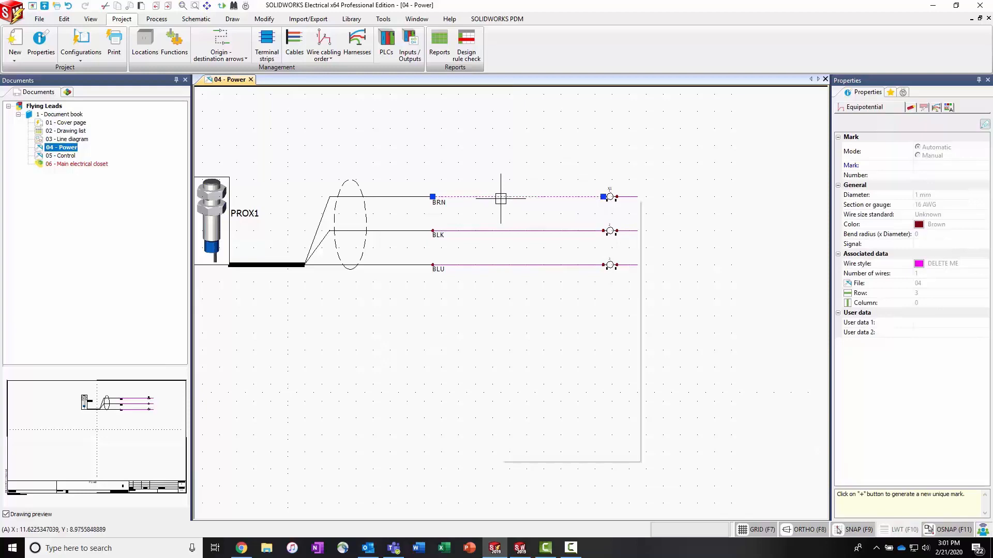
{"action": "right_click", "coordinate": [501, 197]}
{"action": "mouse_move", "coordinate": [525, 206]}
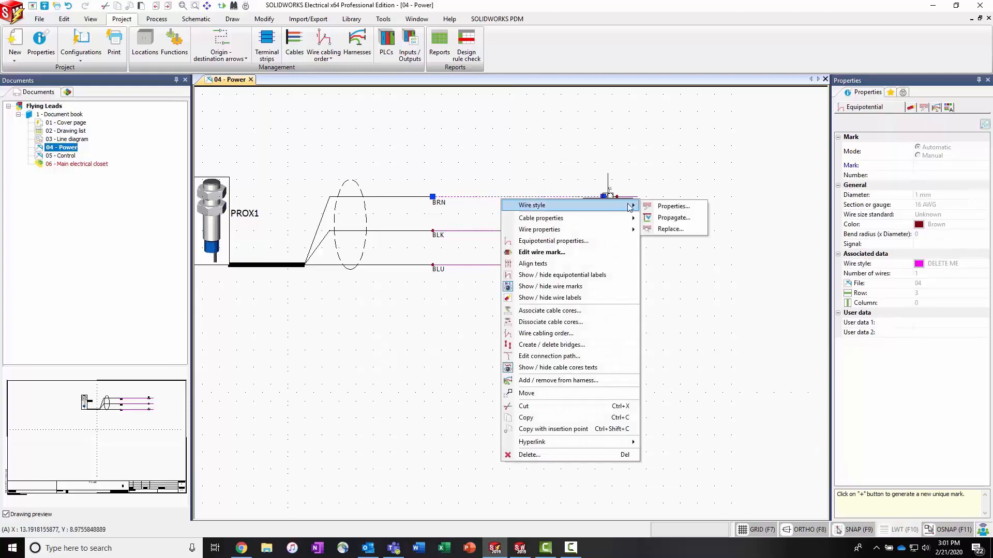
{"action": "left_click", "coordinate": [669, 206]}
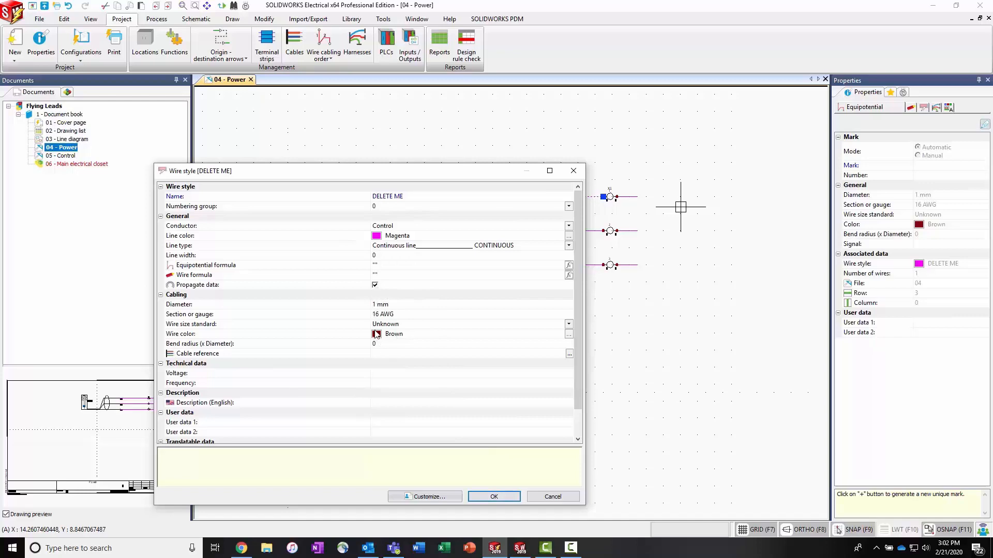
{"action": "left_click", "coordinate": [494, 498]}
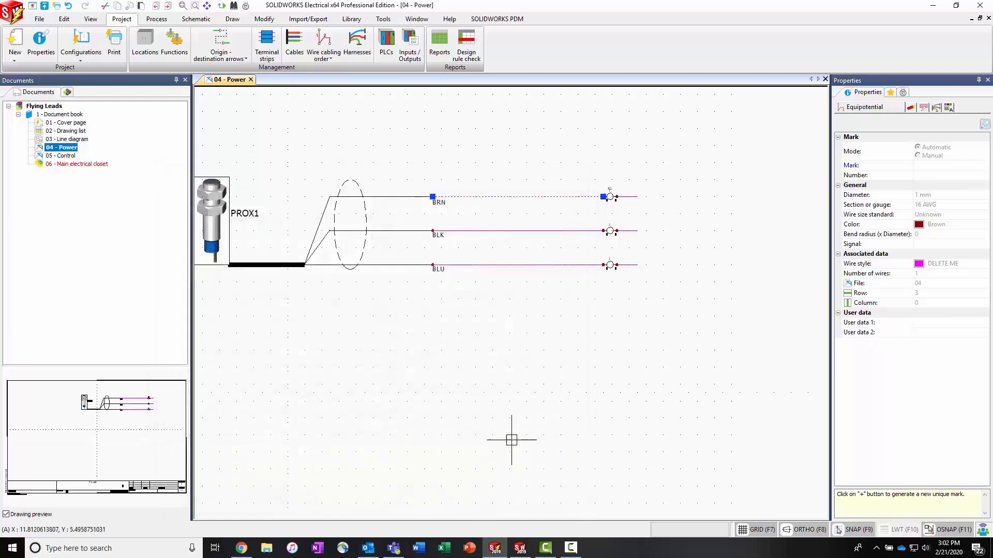
- Inspect the properties of terminal 1 of strip X1 at the end of the BRN wire
{"action": "scroll", "coordinate": [610, 197], "scroll_direction": "up", "scroll_amount": 2}
{"action": "scroll", "coordinate": [609, 196], "scroll_direction": "up", "scroll_amount": 1}
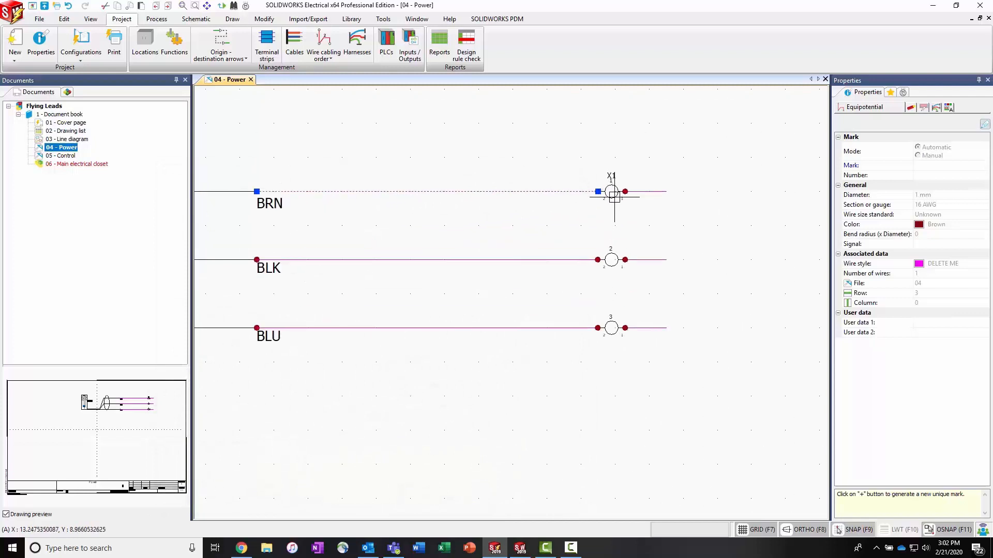
{"action": "left_click", "coordinate": [610, 192]}
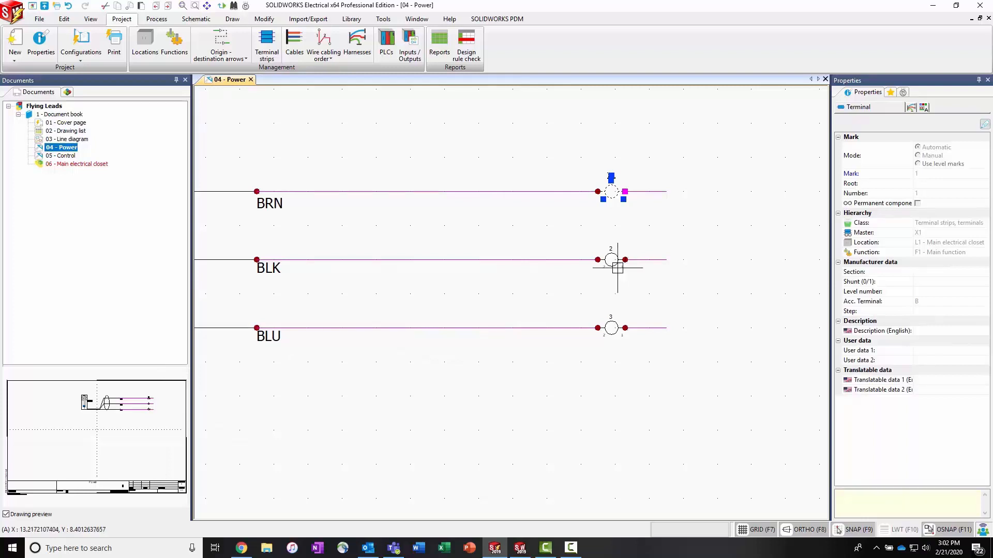
{"action": "scroll", "coordinate": [566, 401], "scroll_direction": "down", "scroll_amount": 2}
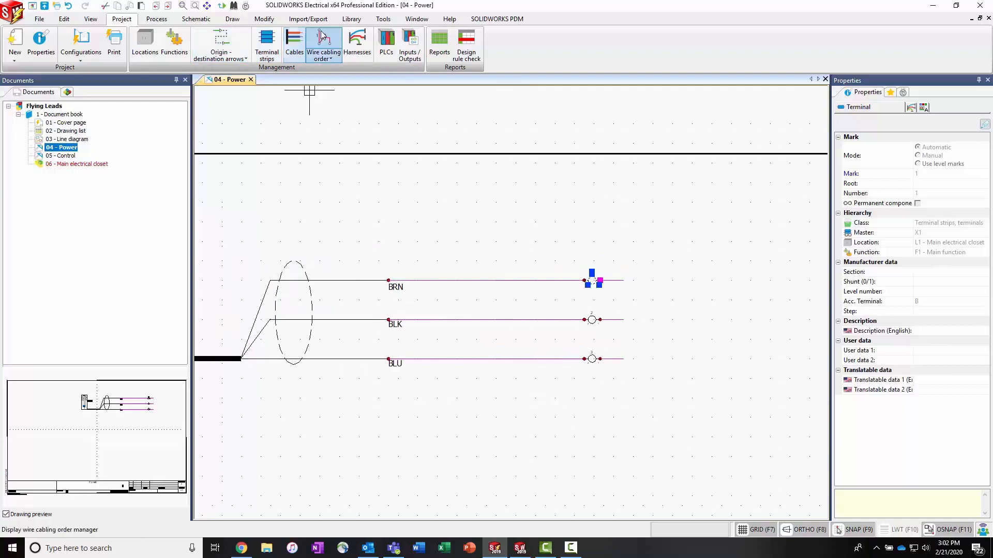
- Examine which wires and components belong to harness H1 in the harness manager, and close the manager
{"action": "left_click", "coordinate": [357, 45]}
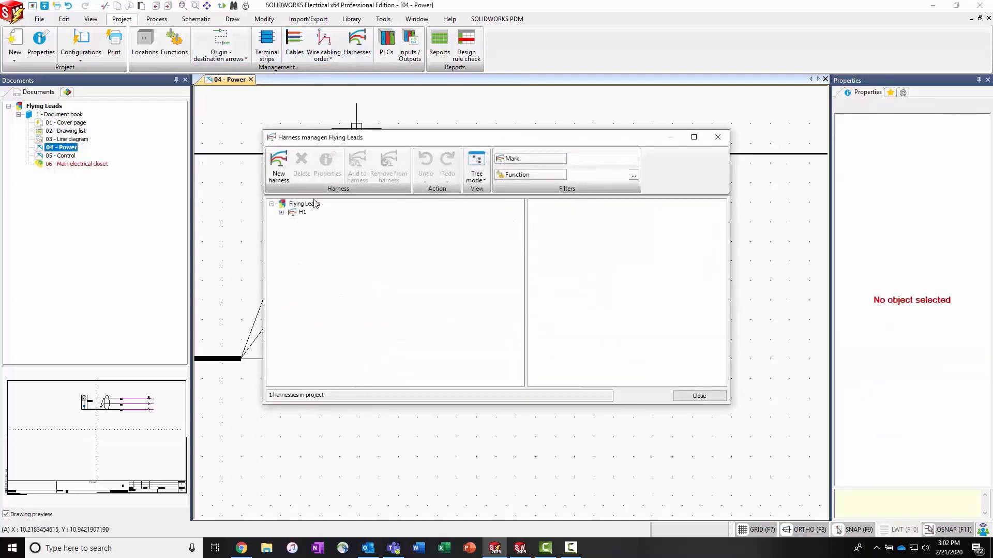
{"action": "left_click", "coordinate": [281, 212]}
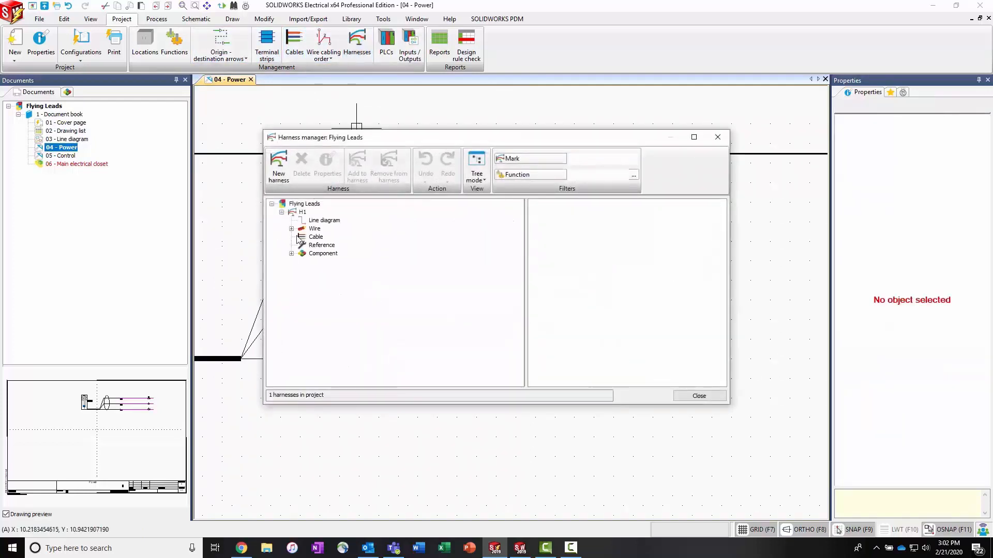
{"action": "left_click", "coordinate": [292, 229]}
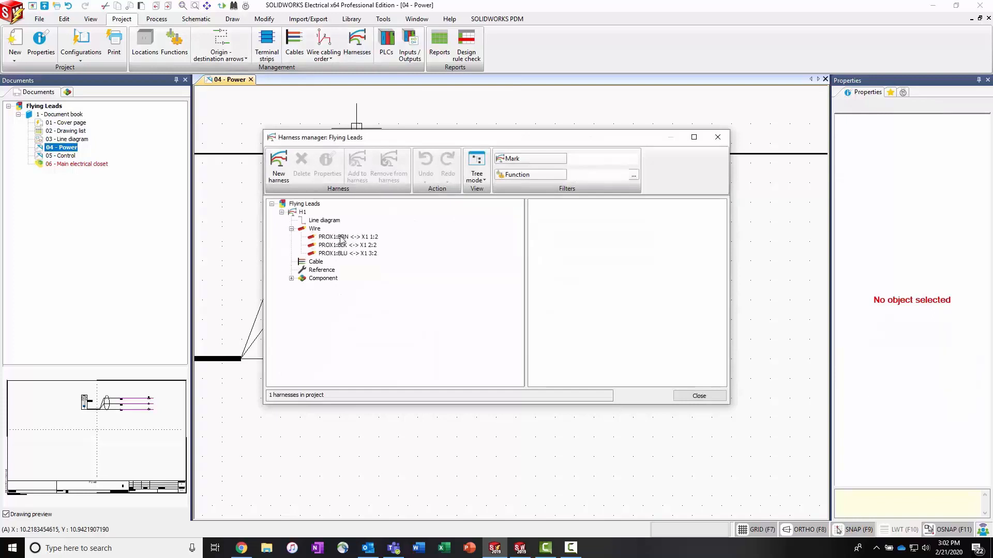
{"action": "left_click", "coordinate": [292, 279]}
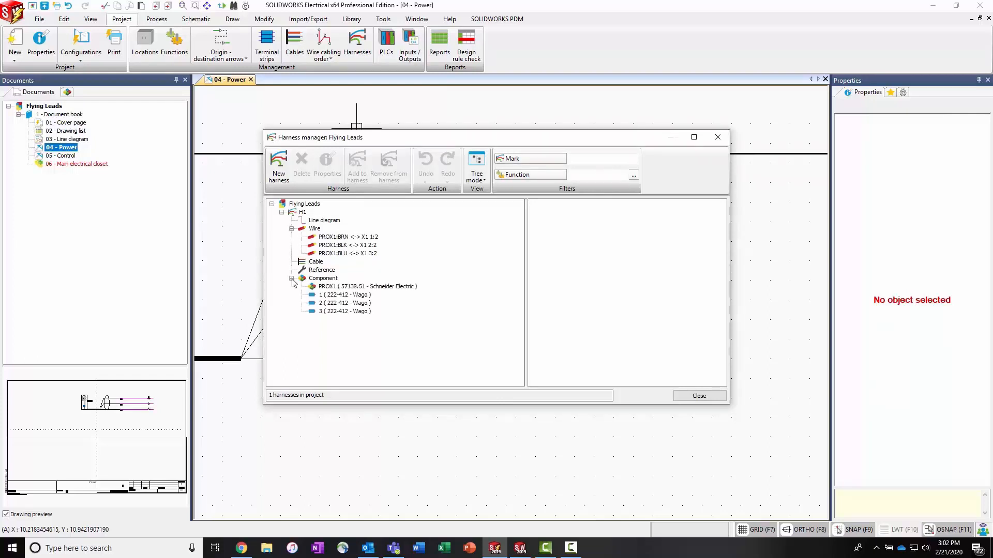
{"action": "left_click", "coordinate": [699, 397]}
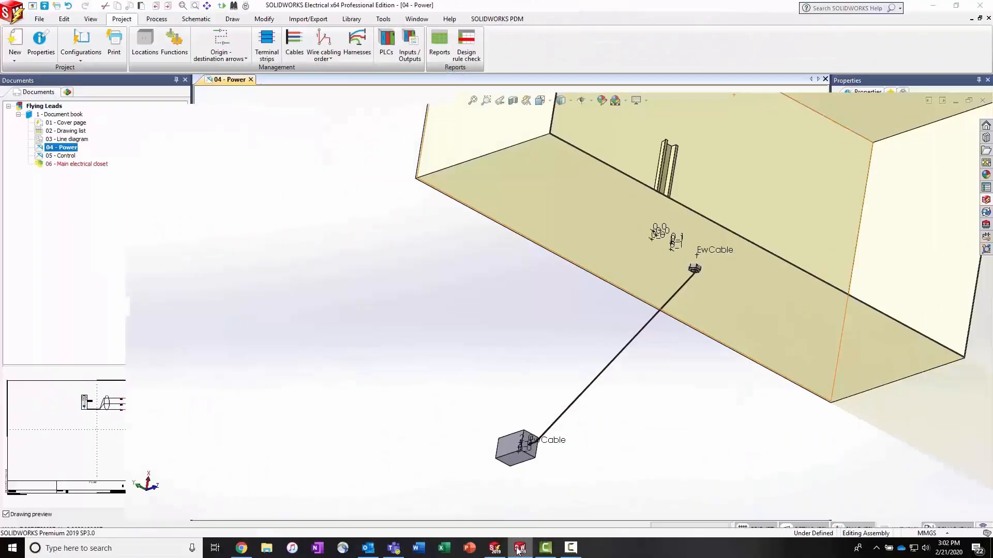
- Switch to the 2439.sldasm assembly in SOLIDWORKS and review its electrical component tree, collapsing the X1 and PROX1 entries
{"action": "middle_click_drag", "start_coordinate": [632, 362], "coordinate": [387, 260]}
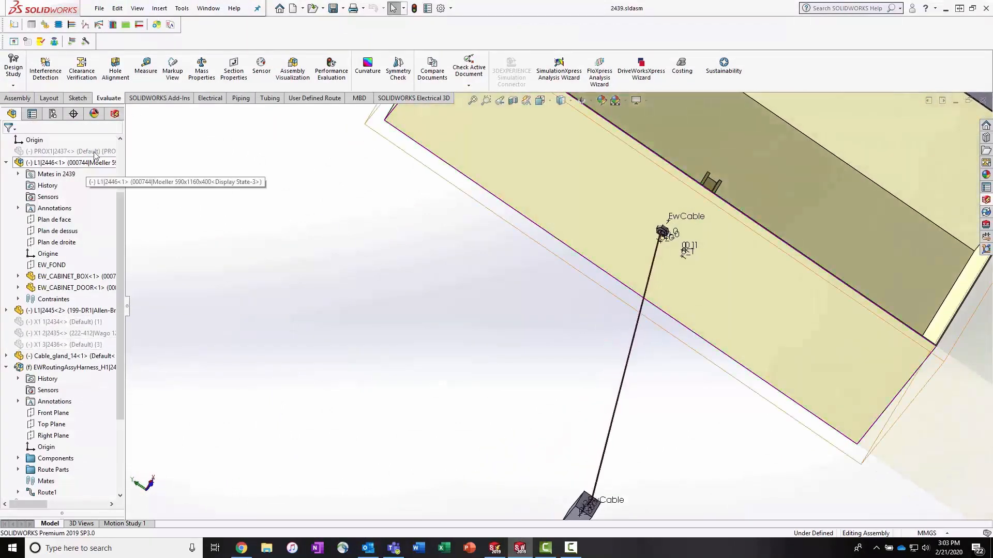
{"action": "left_click", "coordinate": [114, 114]}
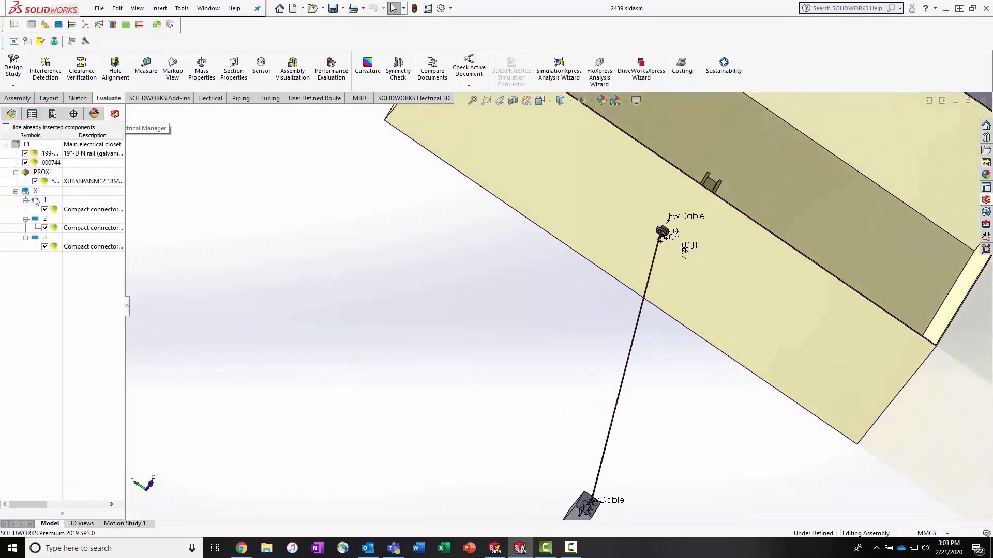
{"action": "left_click", "coordinate": [16, 191]}
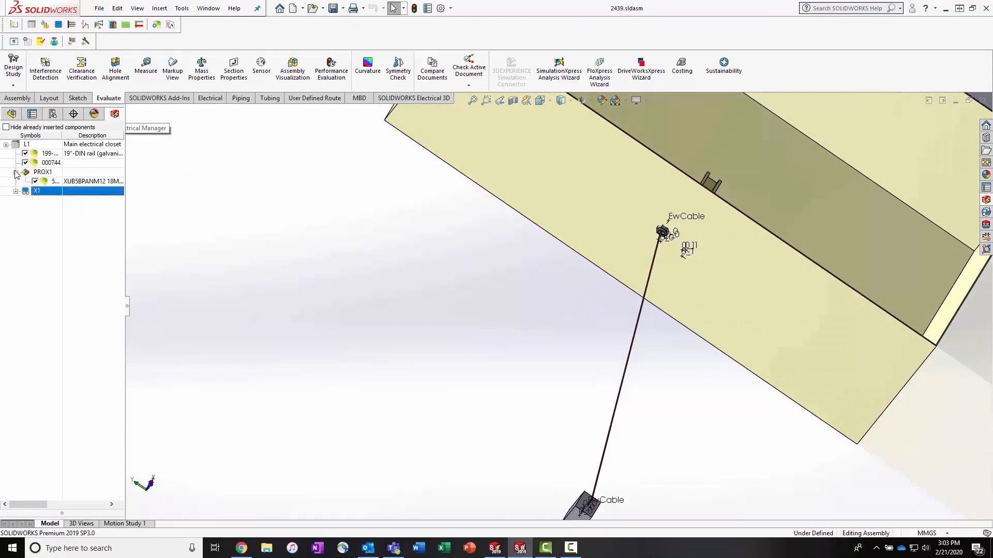
{"action": "left_click", "coordinate": [15, 173]}
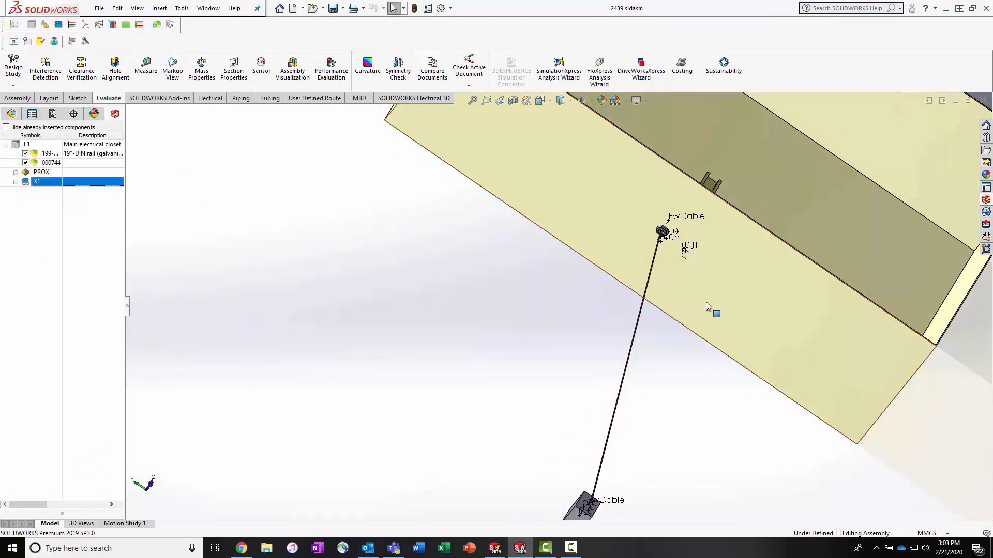
- Open the PROX1 sensor block's part, Prox test, from the assembly in its own window
{"action": "middle_click_drag", "start_coordinate": [705, 302], "coordinate": [801, 317]}
{"action": "scroll", "coordinate": [434, 323], "scroll_direction": "down", "scroll_amount": 4}
{"action": "scroll", "coordinate": [432, 318], "scroll_direction": "down", "scroll_amount": 5}
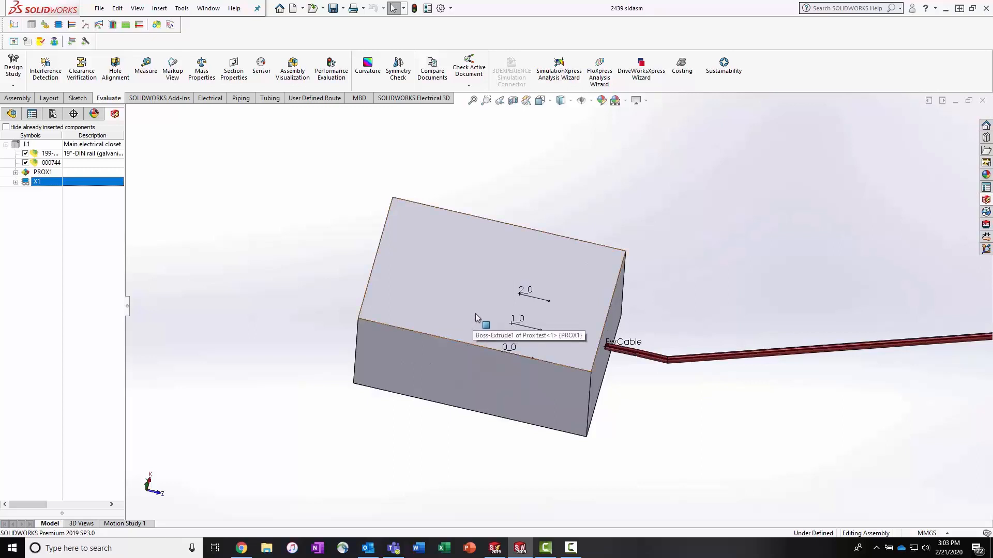
{"action": "middle_click_drag", "start_coordinate": [475, 319], "coordinate": [472, 370]}
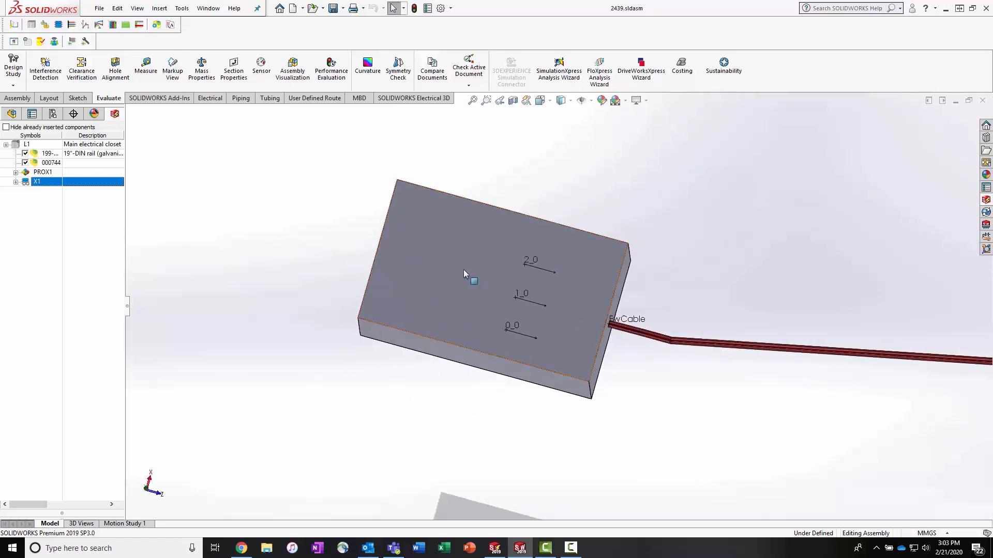
{"action": "left_click", "coordinate": [435, 271]}
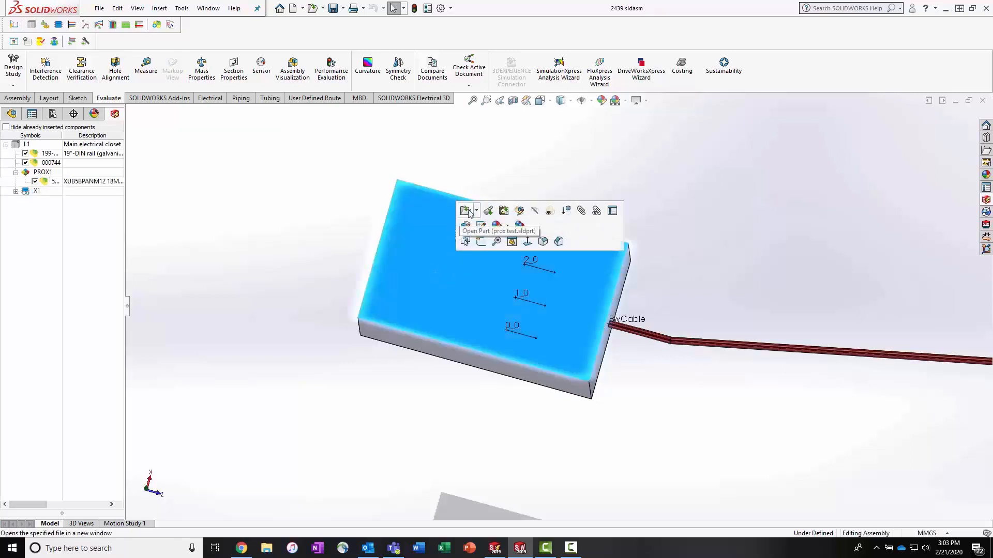
{"action": "left_click", "coordinate": [465, 210]}
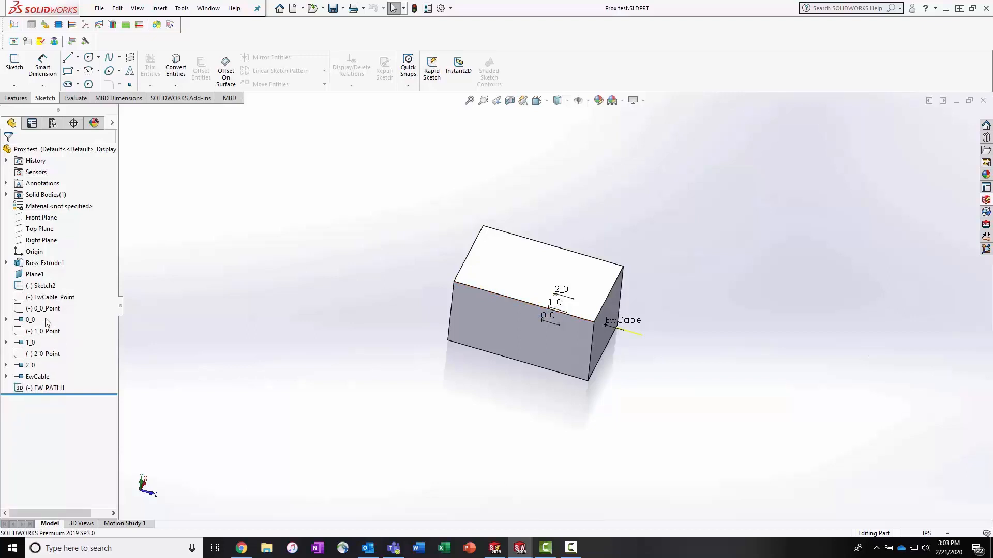
- Inspect Plane1 in the sensor part and its position relative to the EwCable connection point
{"action": "left_click", "coordinate": [33, 276]}
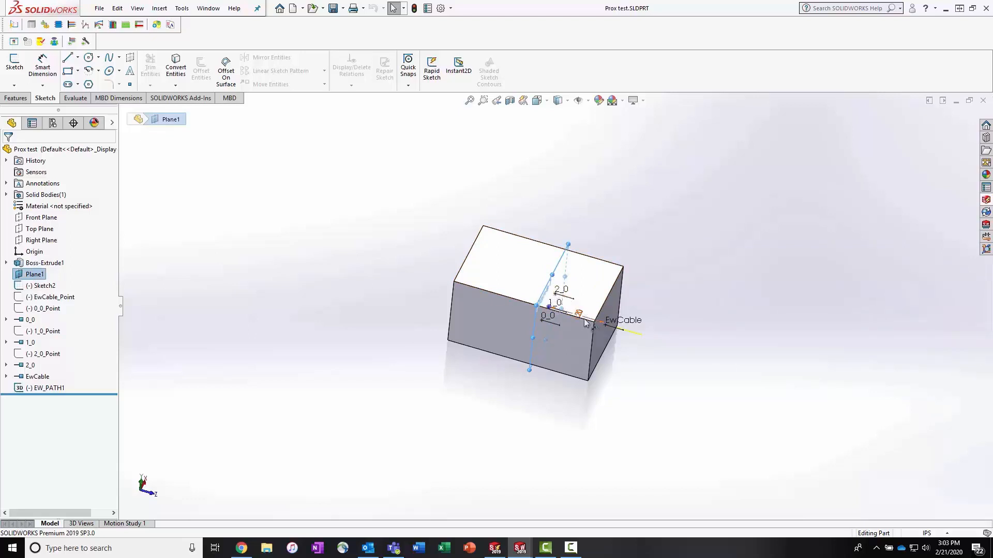
{"action": "middle_click_drag", "start_coordinate": [583, 328], "coordinate": [581, 343]}
{"action": "scroll", "coordinate": [612, 334], "scroll_direction": "down", "scroll_amount": 1}
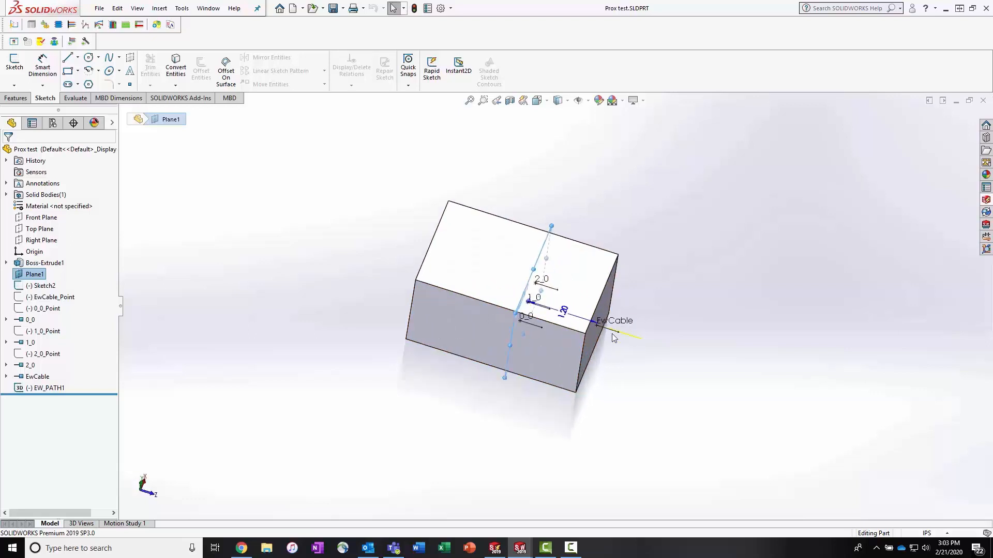
- Examine the 0_0, 1_0 and 2_0 wire connection points relative to the EwCable point on the sensor part
{"action": "scroll", "coordinate": [612, 334], "scroll_direction": "down", "scroll_amount": 3}
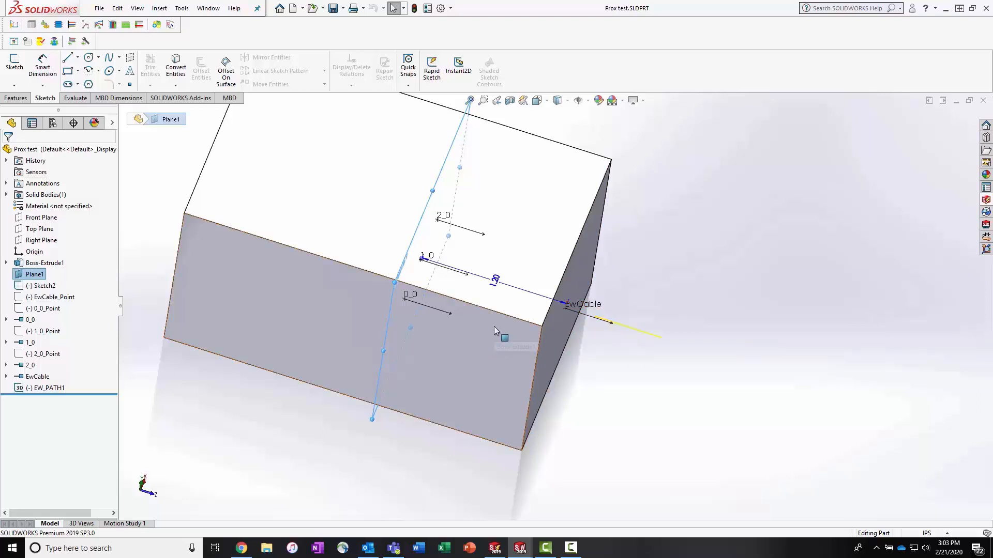
{"action": "scroll", "coordinate": [494, 327], "scroll_direction": "up", "scroll_amount": 3}
{"action": "middle_click_drag", "start_coordinate": [529, 279], "coordinate": [543, 310]}
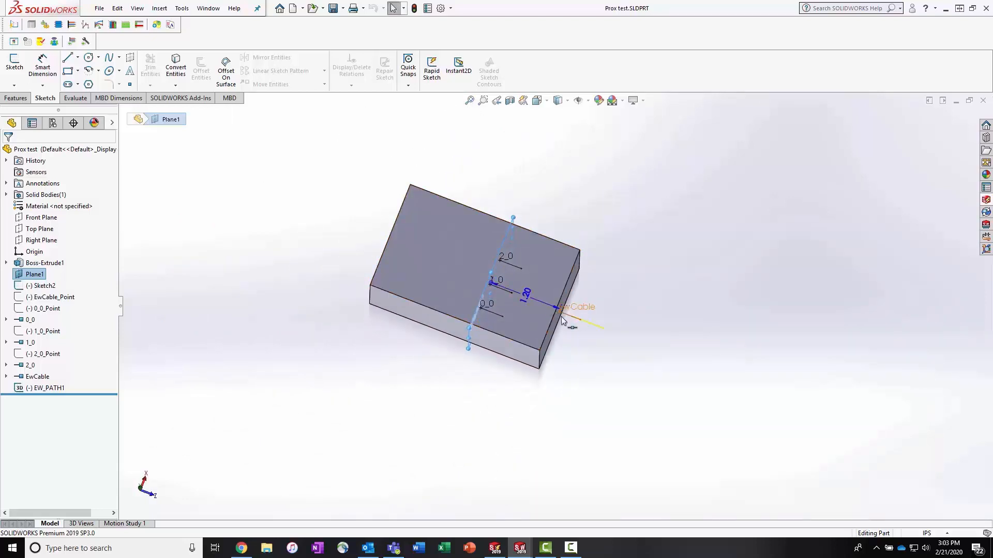
- Close the Prox test part and return to the 2439.sldasm assembly
{"action": "right_click", "coordinate": [30, 150]}
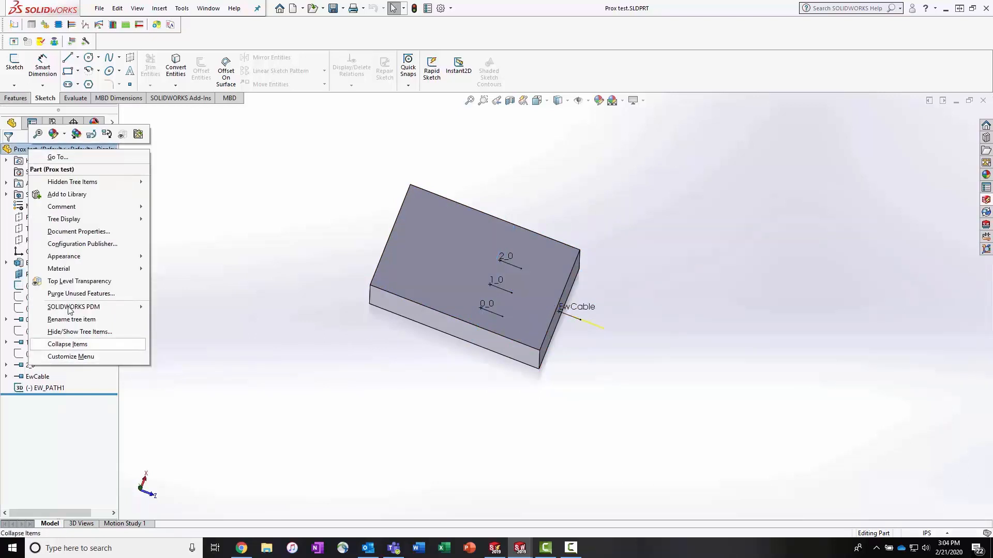
{"action": "left_click", "coordinate": [99, 8]}
{"action": "left_click", "coordinate": [116, 73]}
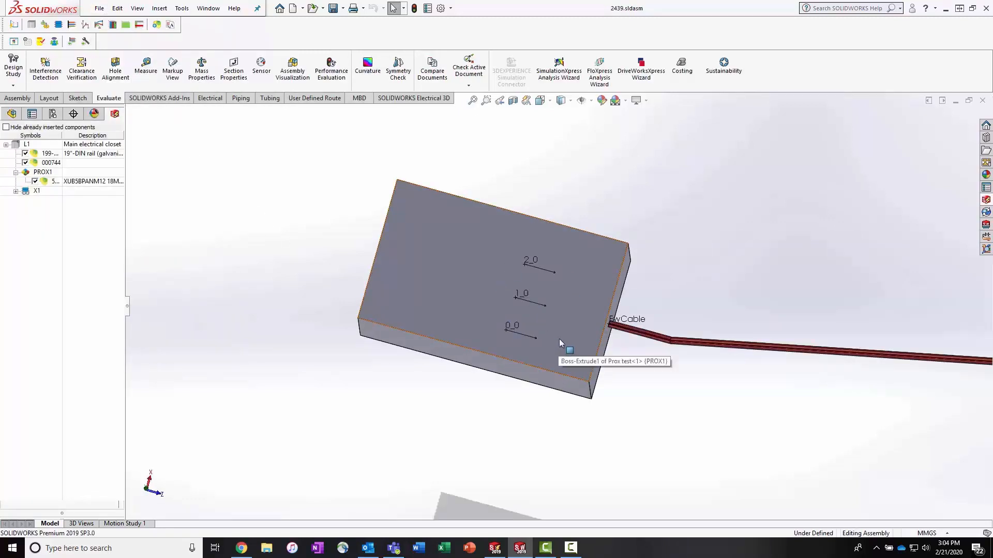
- Select the PROX1 sensor block and examine its cable route through the gland to the terminals on the cabinet rail
{"action": "left_click", "coordinate": [468, 245]}
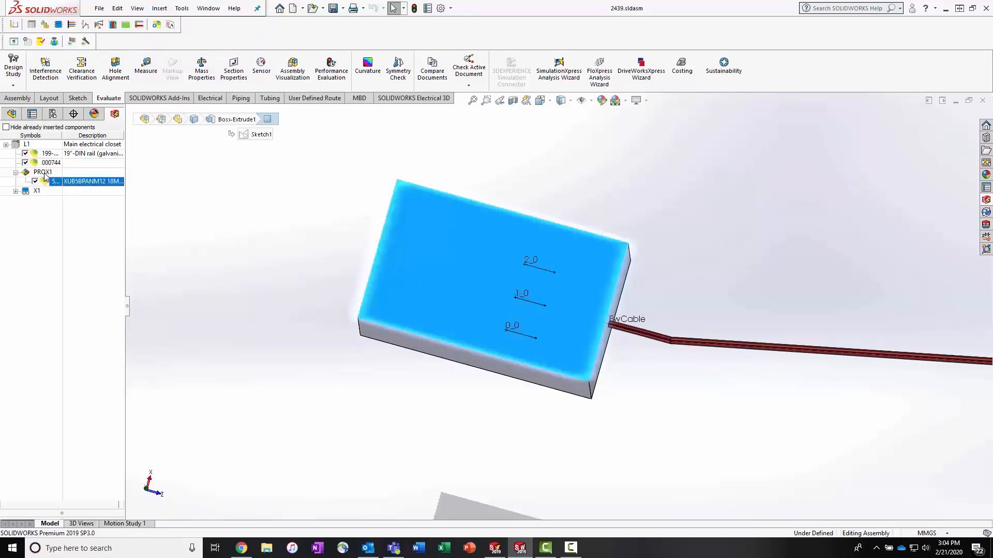
{"action": "scroll", "coordinate": [470, 284], "scroll_direction": "up", "scroll_amount": 3}
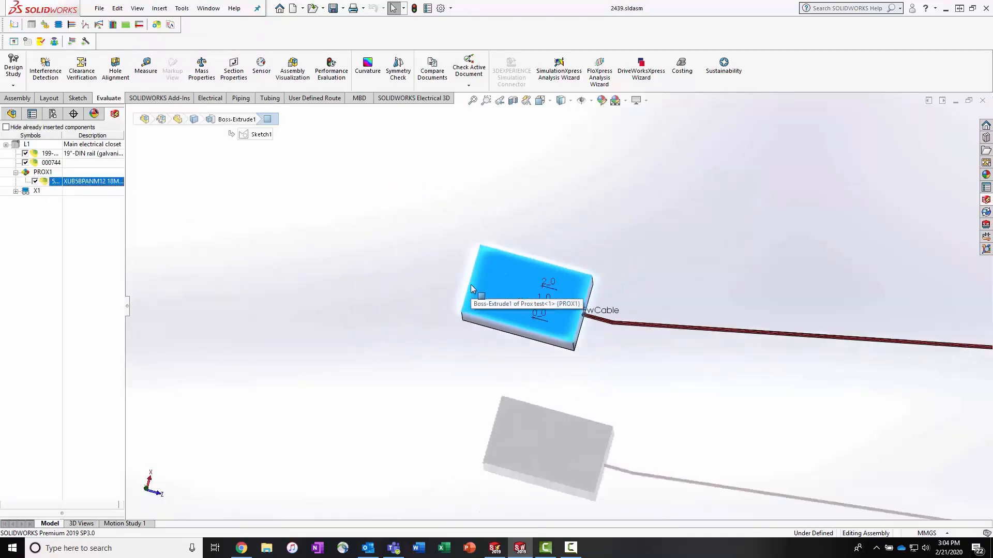
{"action": "scroll", "coordinate": [626, 277], "scroll_direction": "up", "scroll_amount": 5}
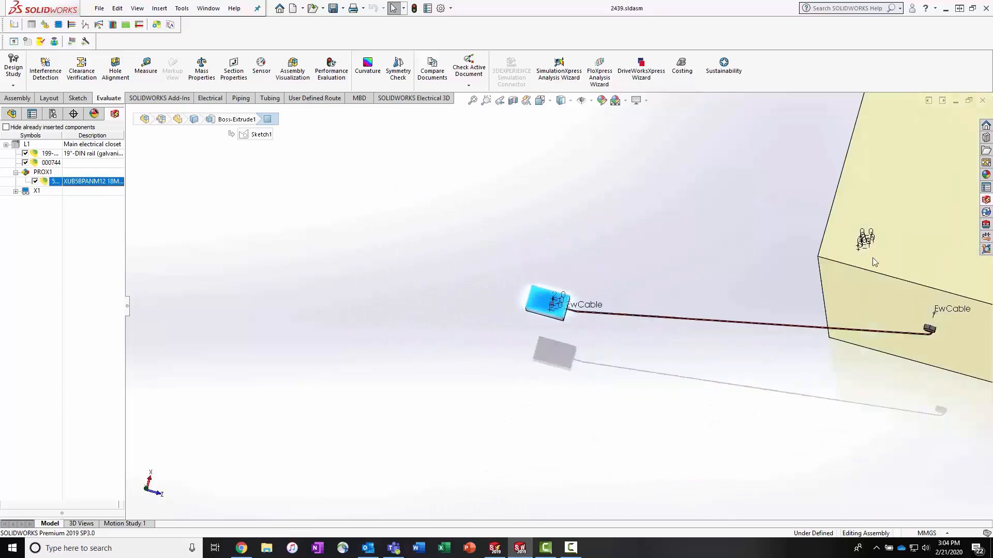
{"action": "middle_click_drag", "start_coordinate": [917, 278], "coordinate": [799, 284]}
{"action": "scroll", "coordinate": [717, 270], "scroll_direction": "down", "scroll_amount": 7}
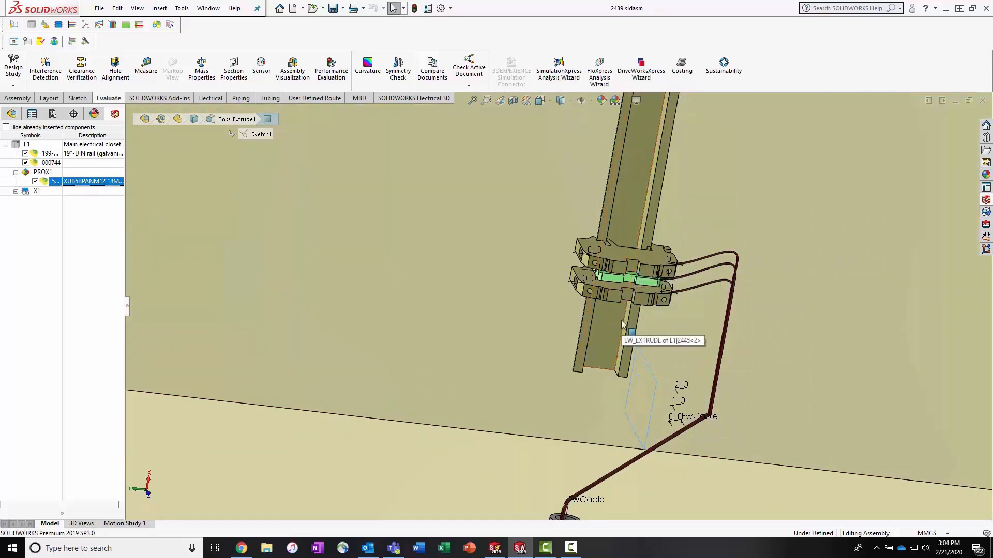
{"action": "middle_click_drag", "start_coordinate": [629, 328], "coordinate": [607, 373]}
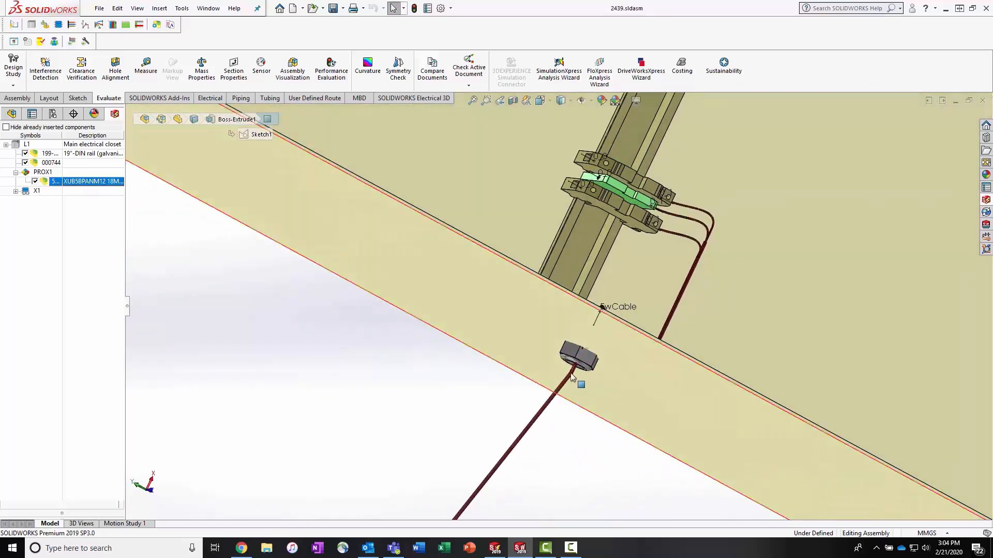
{"action": "scroll", "coordinate": [568, 357], "scroll_direction": "up", "scroll_amount": 3}
{"action": "scroll", "coordinate": [566, 356], "scroll_direction": "up", "scroll_amount": 4}
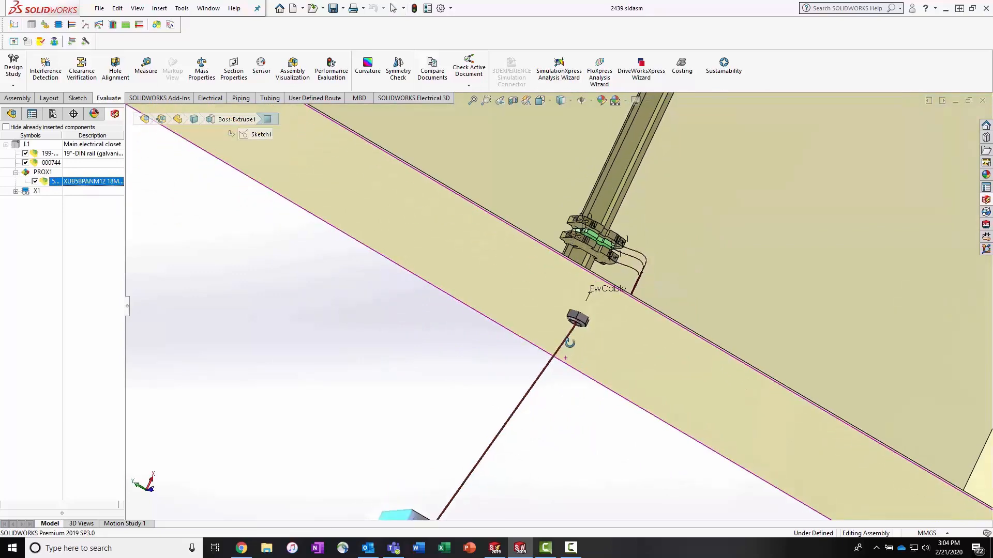
{"action": "scroll", "coordinate": [576, 336], "scroll_direction": "up", "scroll_amount": 3}
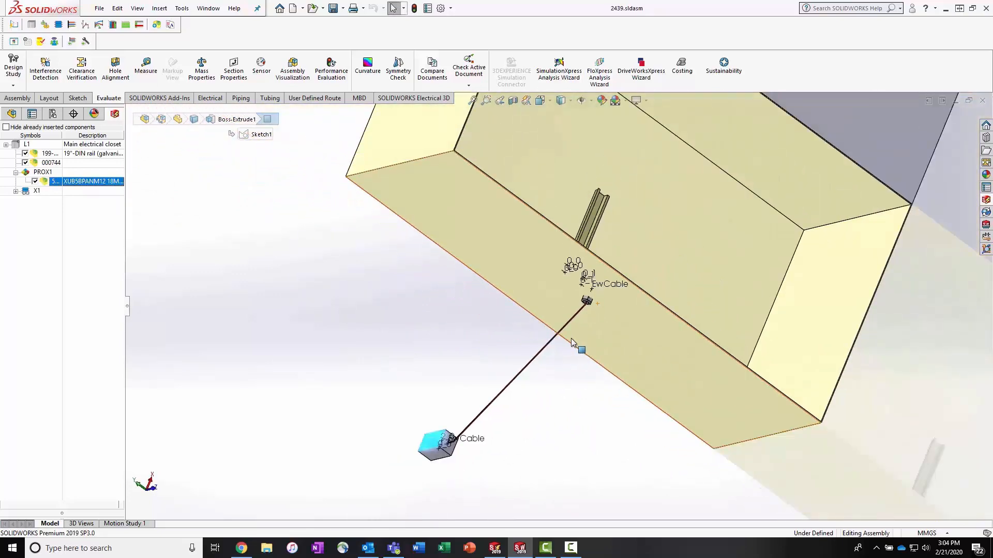
{"action": "middle_click_drag", "start_coordinate": [571, 340], "coordinate": [592, 375]}
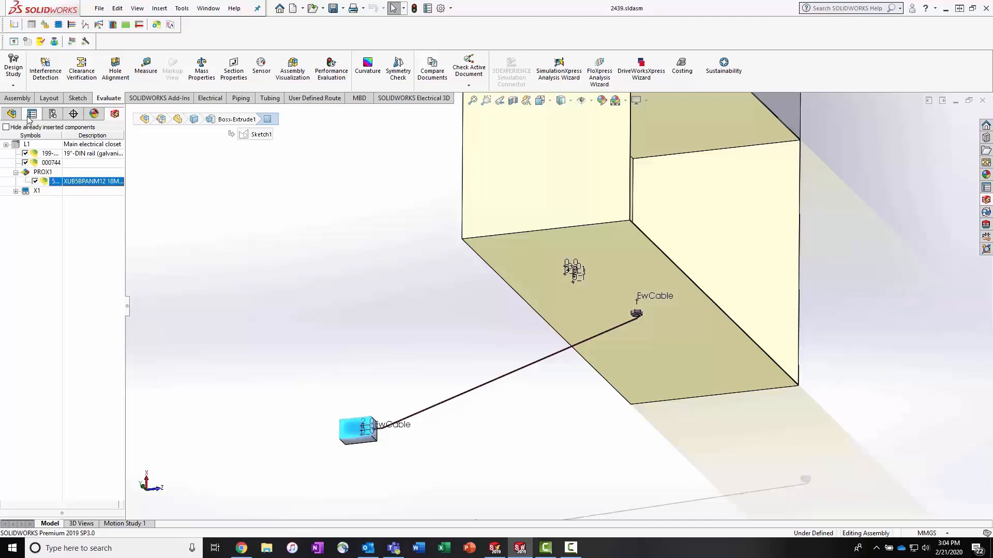
- Show the assembly's feature tree and review its entries from the harness H1 components down to EW_PATH1
{"action": "left_click", "coordinate": [11, 114]}
{"action": "scroll", "coordinate": [26, 155], "scroll_direction": "up", "scroll_amount": 1}
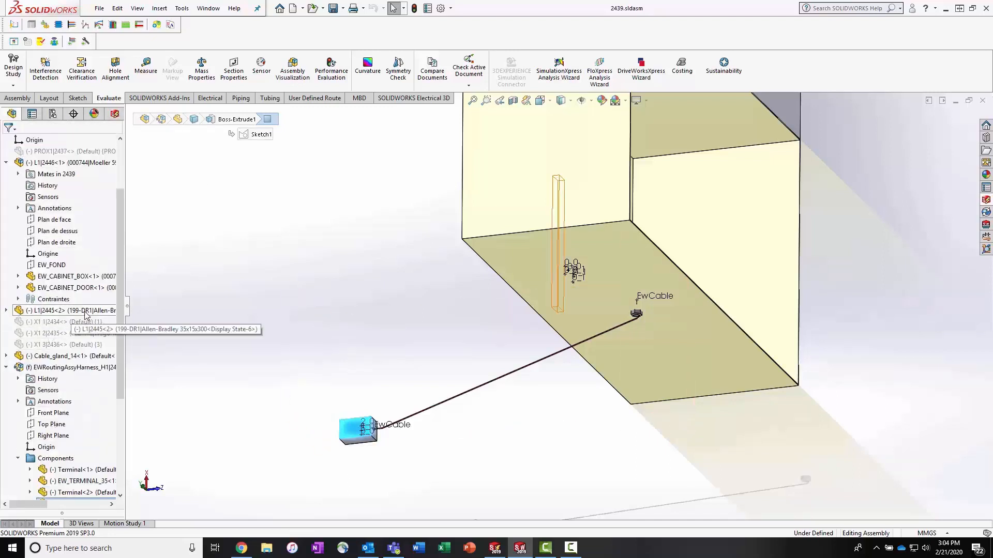
{"action": "left_click_drag", "start_coordinate": [124, 304], "coordinate": [129, 409]}
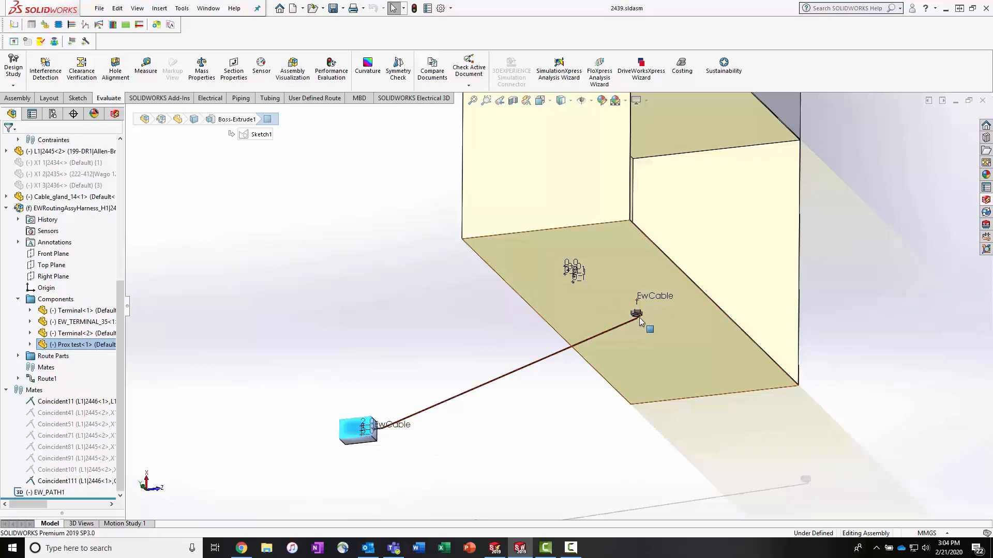
- Turn on the display of sketches in the assembly to show the routing path in the cabinet
{"action": "middle_click_drag", "start_coordinate": [644, 325], "coordinate": [625, 312]}
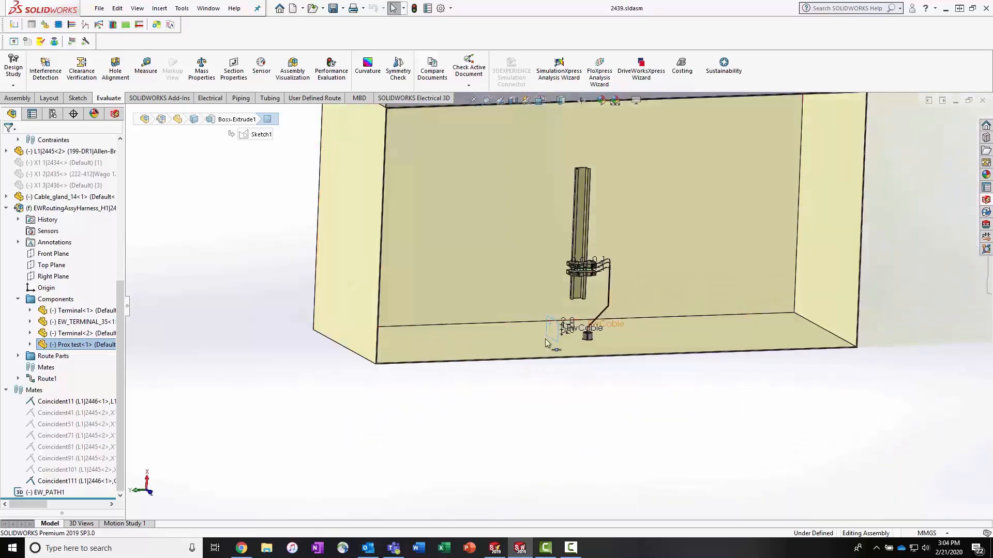
{"action": "left_click", "coordinate": [137, 9]}
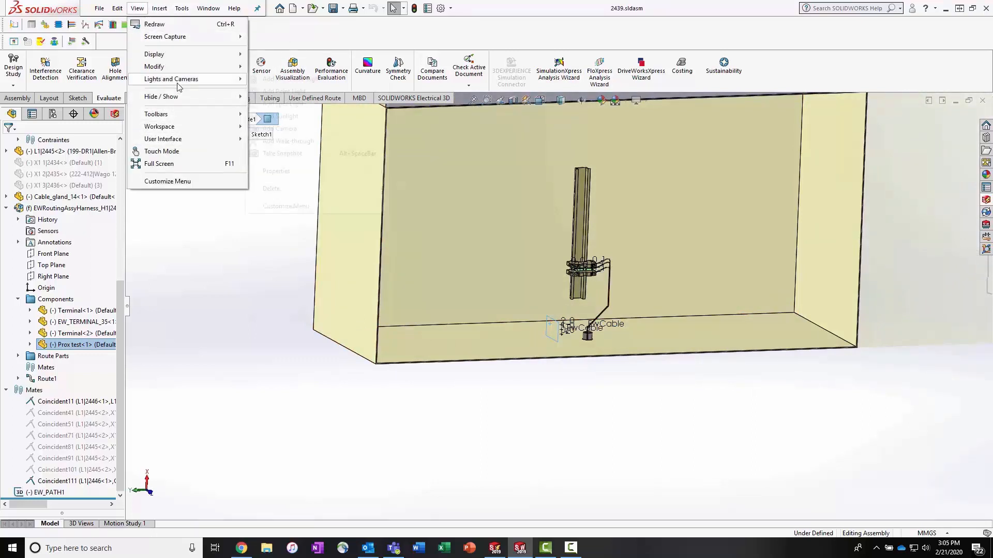
{"action": "mouse_move", "coordinate": [179, 98]}
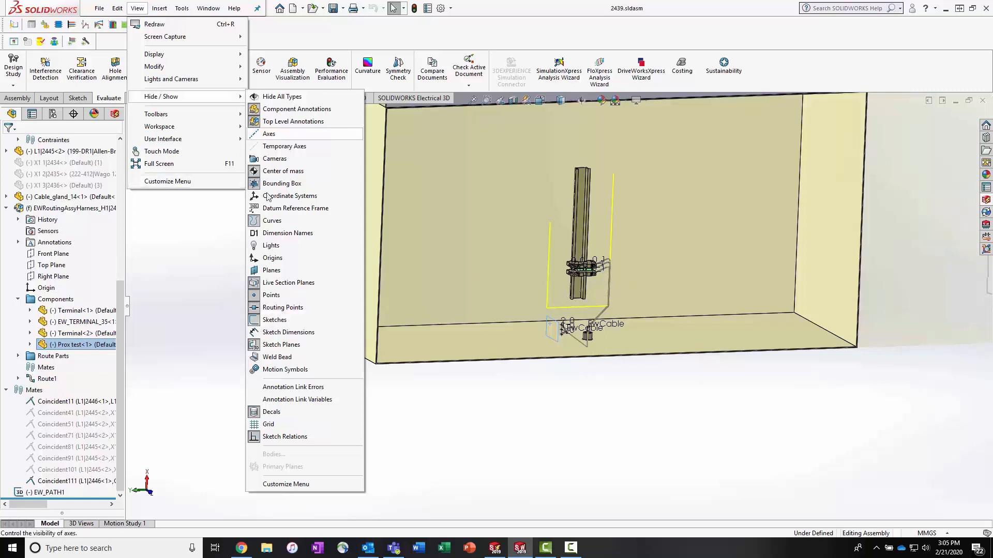
{"action": "left_click", "coordinate": [232, 258]}
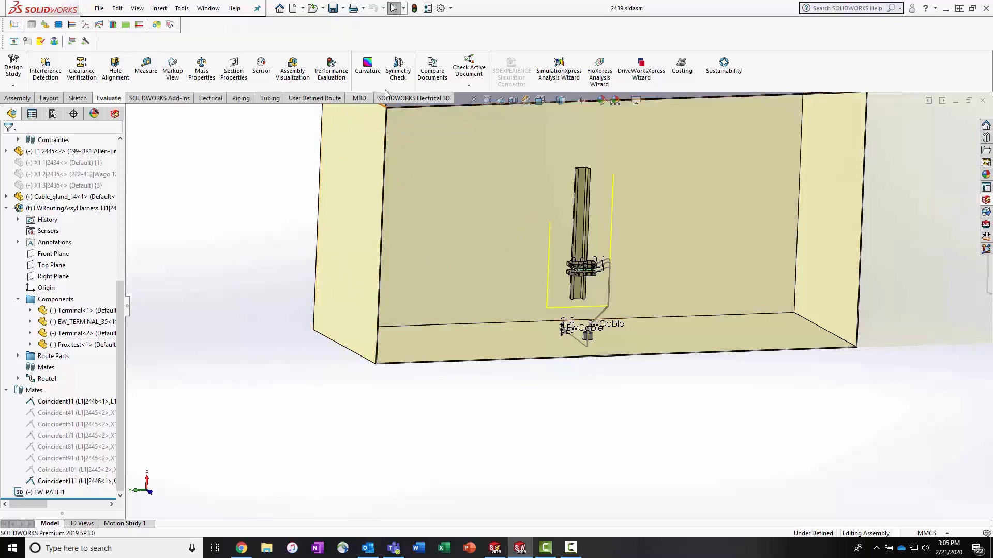
- Review the Route Harnesses options in SOLIDWORKS Electrical 3D, and cancel the command without routing
{"action": "left_click", "coordinate": [398, 100]}
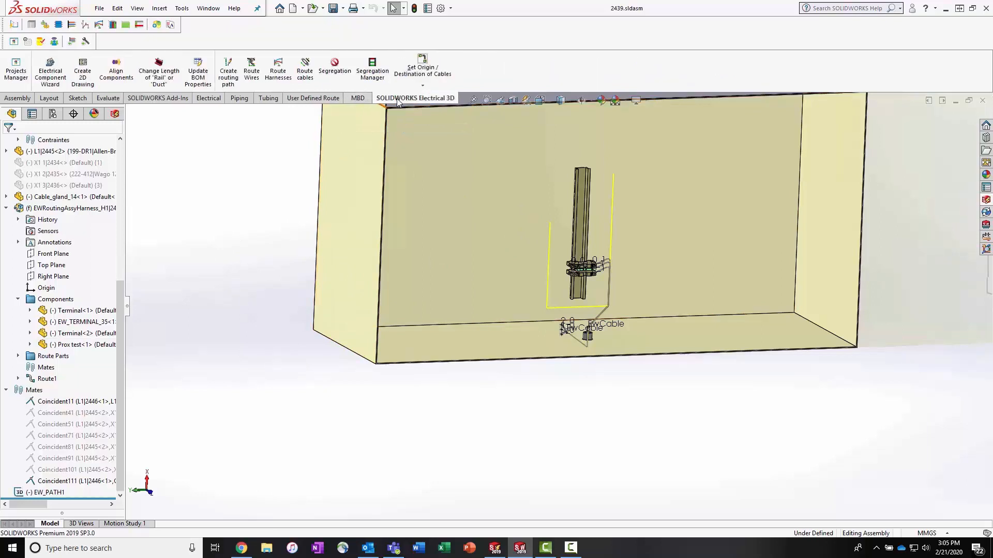
{"action": "left_click", "coordinate": [278, 77]}
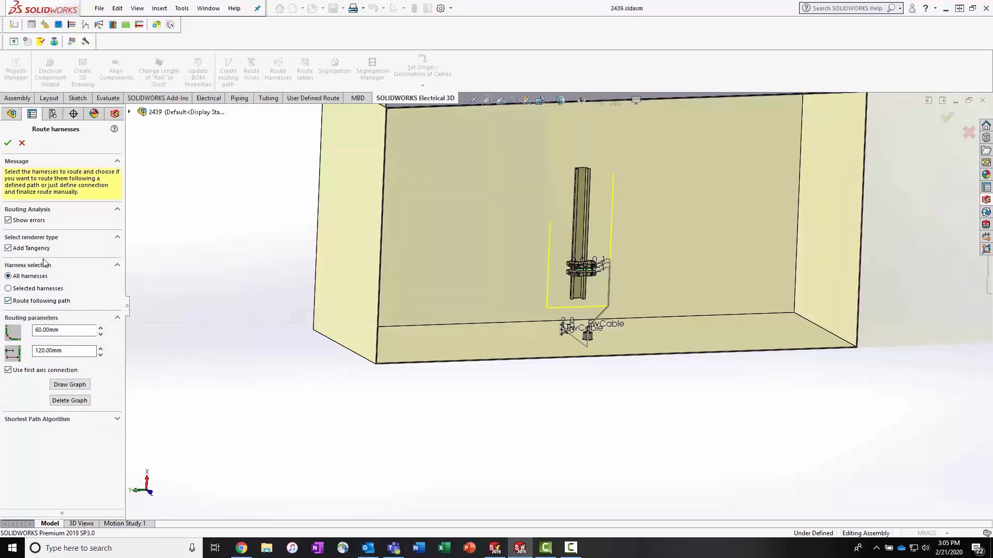
{"action": "left_click", "coordinate": [23, 144]}
- Examine where the routed harness leaves the sensor block at the EwCable point relative to its wire connection points
{"action": "middle_click_drag", "start_coordinate": [494, 391], "coordinate": [577, 284]}
{"action": "middle_click_drag", "start_coordinate": [324, 456], "coordinate": [328, 380]}
{"action": "scroll", "coordinate": [311, 483], "scroll_direction": "down", "scroll_amount": 5}
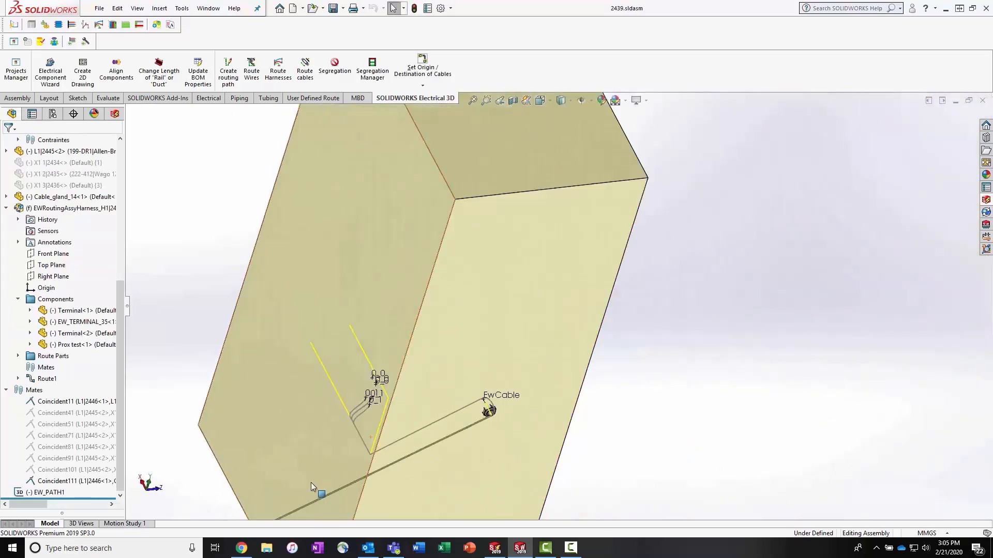
{"action": "scroll", "coordinate": [296, 488], "scroll_direction": "up", "scroll_amount": 5}
{"action": "scroll", "coordinate": [401, 419], "scroll_direction": "down", "scroll_amount": 8}
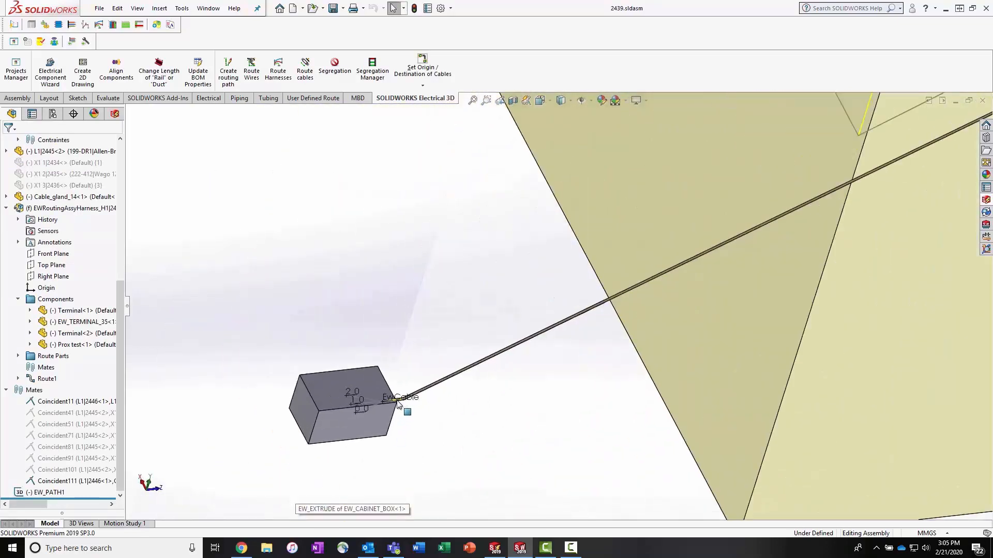
{"action": "scroll", "coordinate": [406, 416], "scroll_direction": "down", "scroll_amount": 1}
{"action": "middle_click_drag", "start_coordinate": [423, 402], "coordinate": [412, 434]}
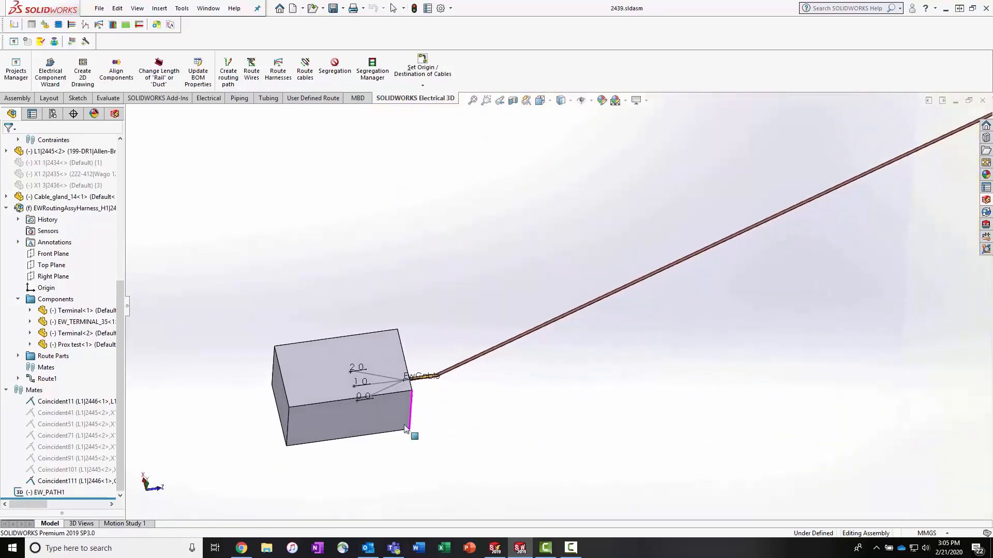
{"action": "scroll", "coordinate": [393, 384], "scroll_direction": "down", "scroll_amount": 3}
{"action": "middle_click_drag", "start_coordinate": [432, 385], "coordinate": [427, 427]}
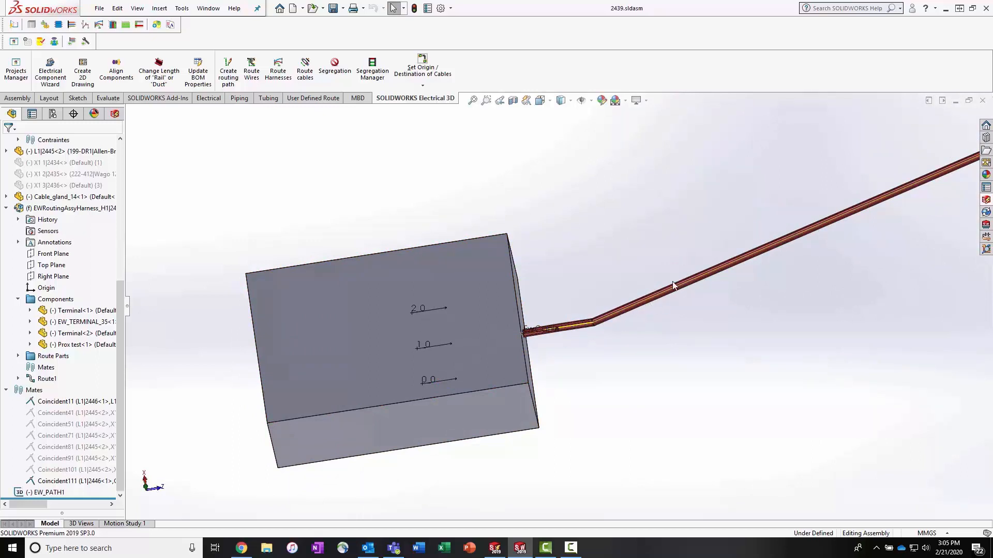
- Follow the harness from the sensor through the cable gland and inspect its individual wires at the rail terminals
{"action": "scroll", "coordinate": [755, 294], "scroll_direction": "up", "scroll_amount": 5}
{"action": "scroll", "coordinate": [560, 306], "scroll_direction": "up", "scroll_amount": 5}
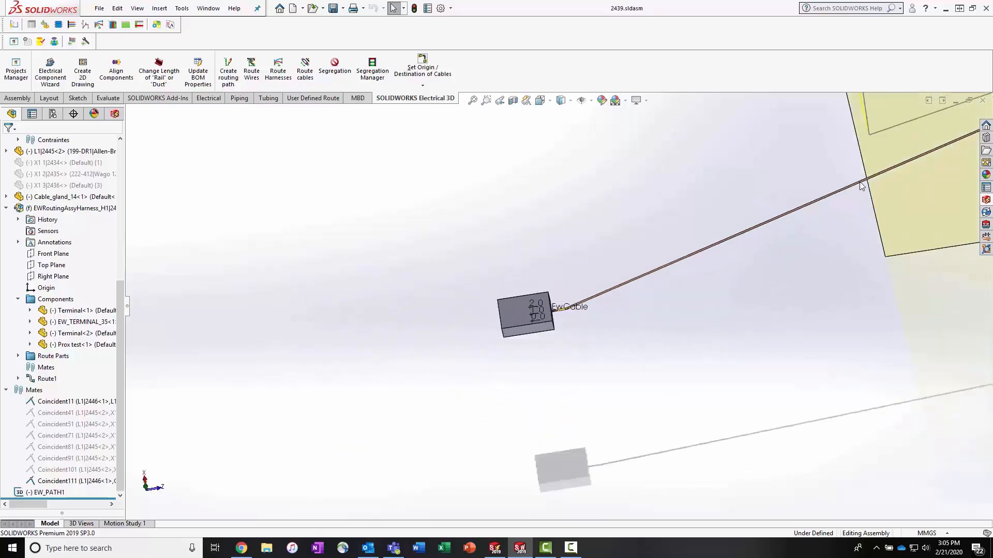
{"action": "middle_click_drag", "start_coordinate": [823, 210], "coordinate": [740, 226]}
{"action": "scroll", "coordinate": [753, 167], "scroll_direction": "down", "scroll_amount": 4}
{"action": "scroll", "coordinate": [753, 166], "scroll_direction": "down", "scroll_amount": 4}
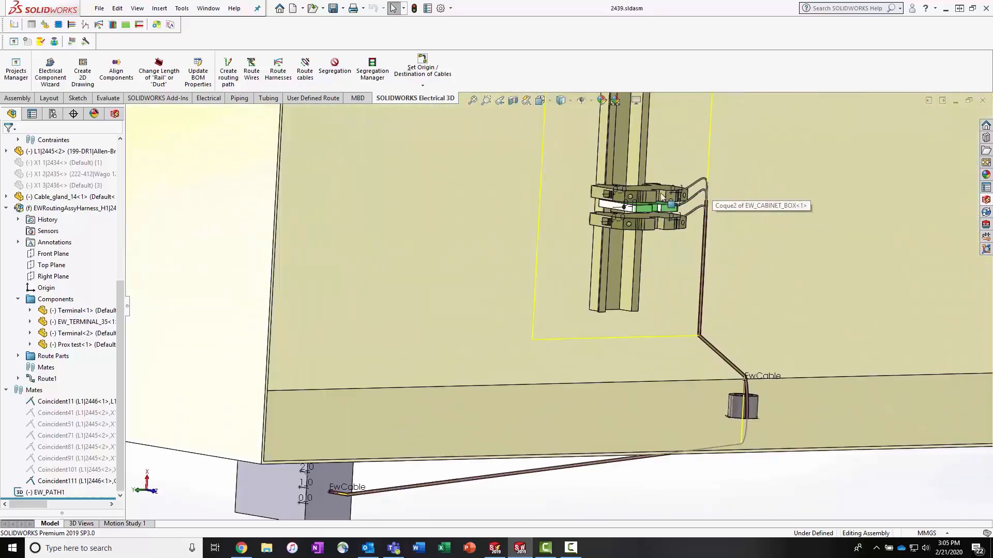
{"action": "scroll", "coordinate": [693, 217], "scroll_direction": "down", "scroll_amount": 5}
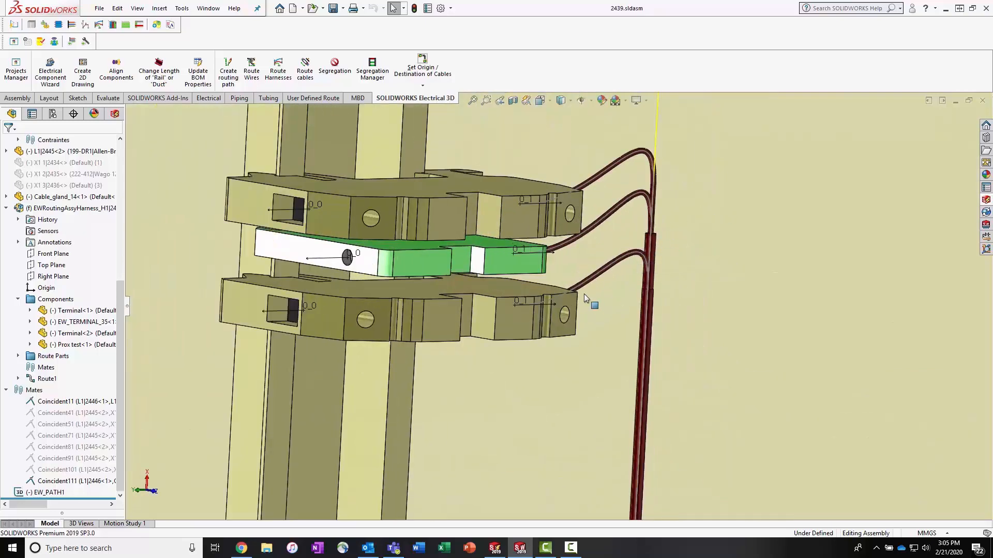
{"action": "scroll", "coordinate": [585, 295], "scroll_direction": "up", "scroll_amount": 5}
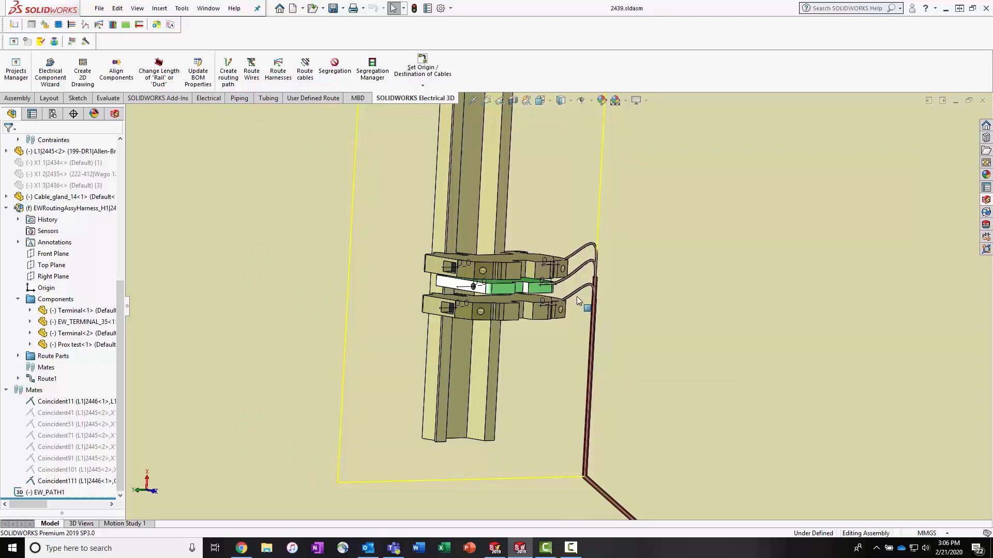
{"action": "scroll", "coordinate": [582, 306], "scroll_direction": "up", "scroll_amount": 5}
{"action": "middle_click_drag", "start_coordinate": [591, 371], "coordinate": [525, 339]}
{"action": "scroll", "coordinate": [573, 342], "scroll_direction": "up", "scroll_amount": 3}
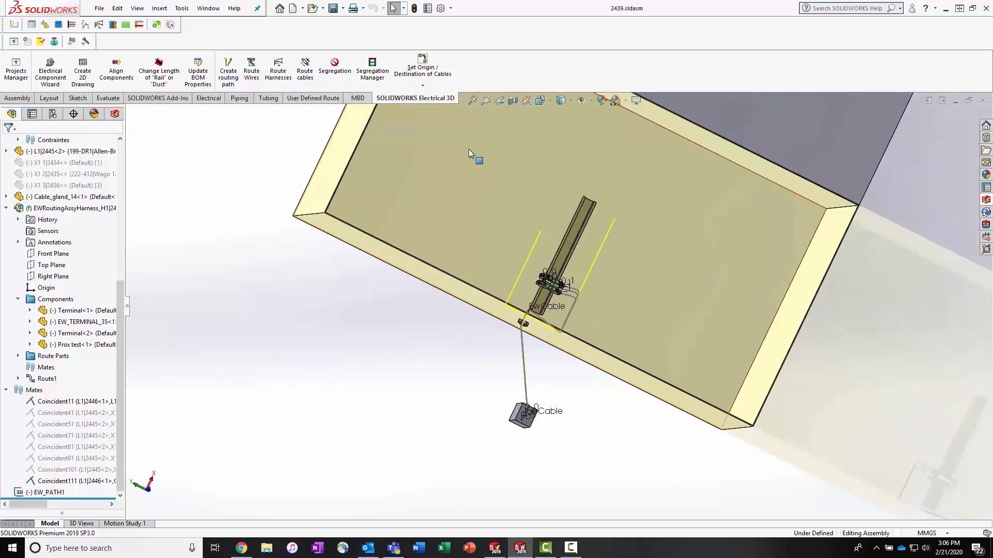
- Switch to SOLIDWORKS Electrical, check wire lengths in the List of wires by line style report, and close the report manager
{"action": "left_click", "coordinate": [494, 548]}
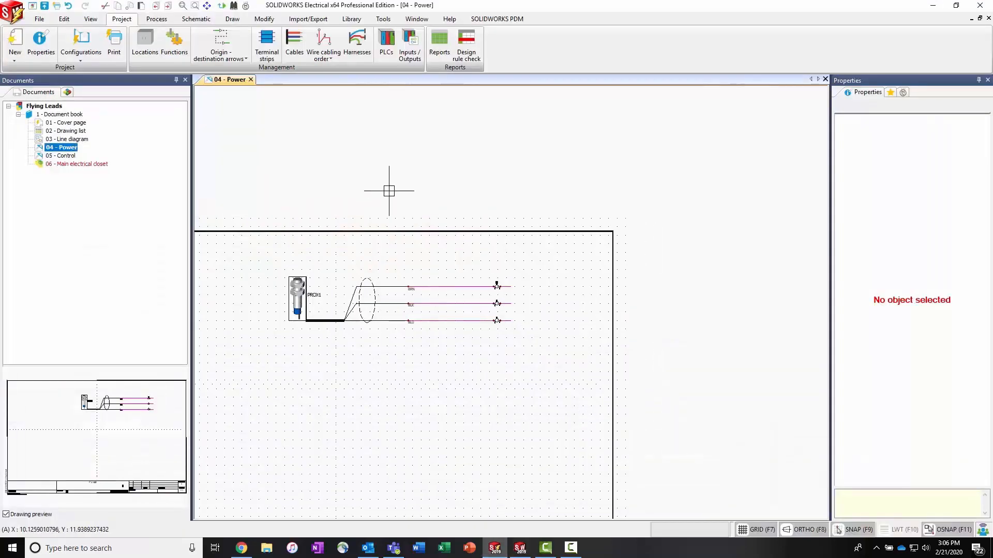
{"action": "left_click", "coordinate": [439, 44]}
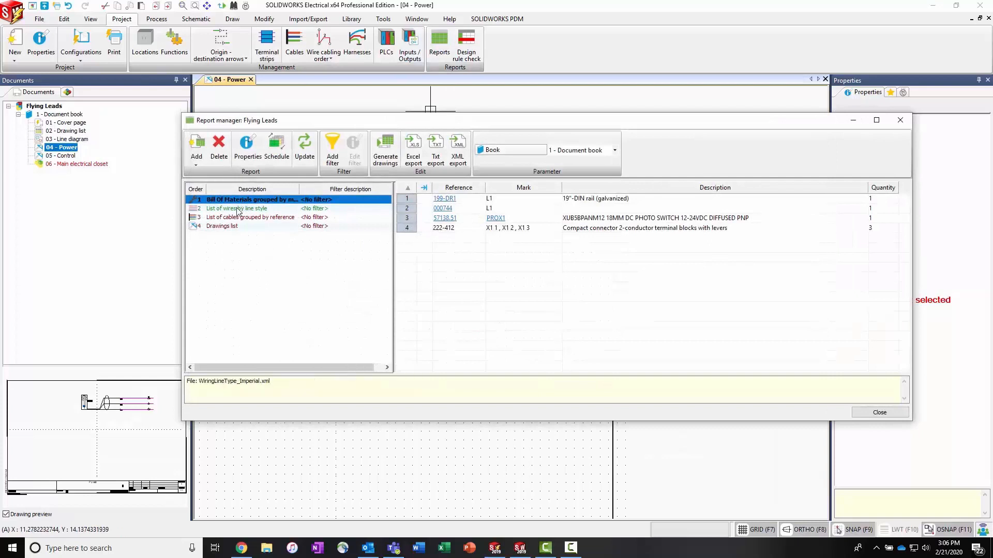
{"action": "left_click", "coordinate": [212, 208]}
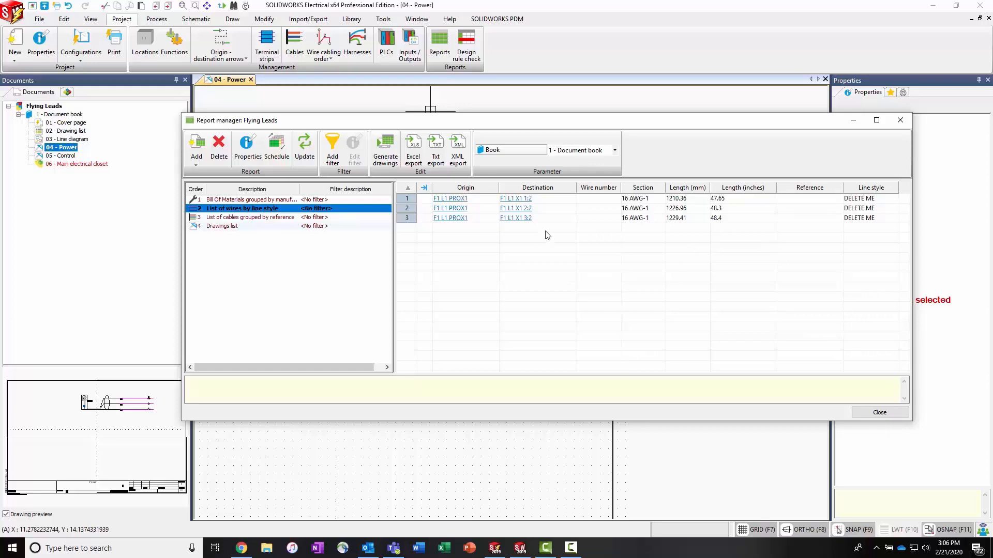
{"action": "left_click", "coordinate": [856, 414]}
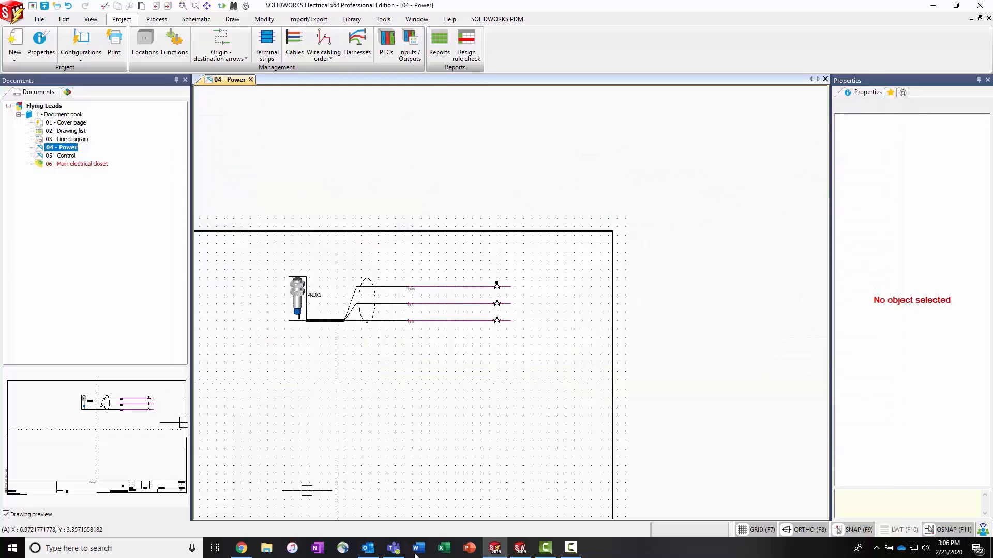
- Switch back to the 2439.sldasm assembly in SOLIDWORKS and view the complete sensor-to-cabinet route
{"action": "left_click", "coordinate": [520, 550]}
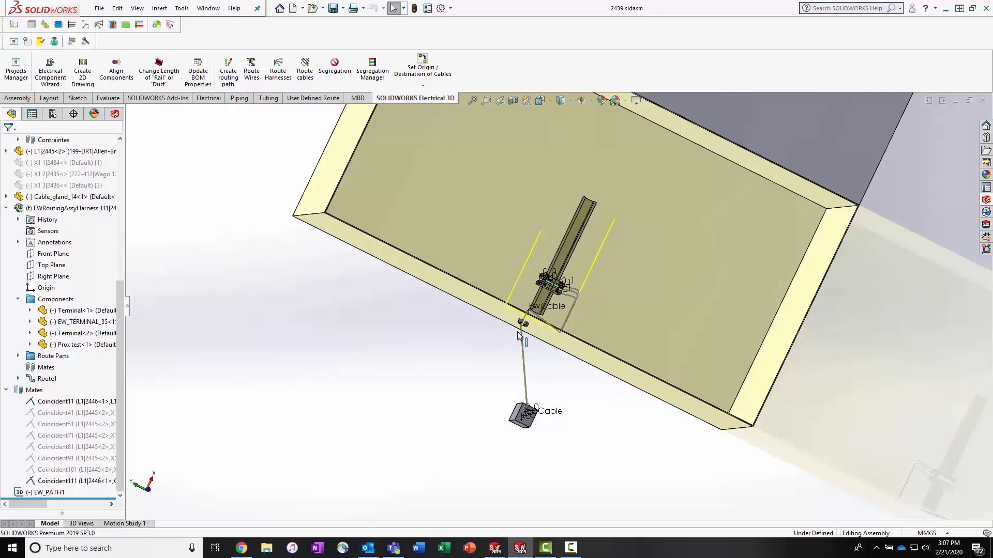
{"action": "middle_click_drag", "start_coordinate": [539, 334], "coordinate": [620, 357]}
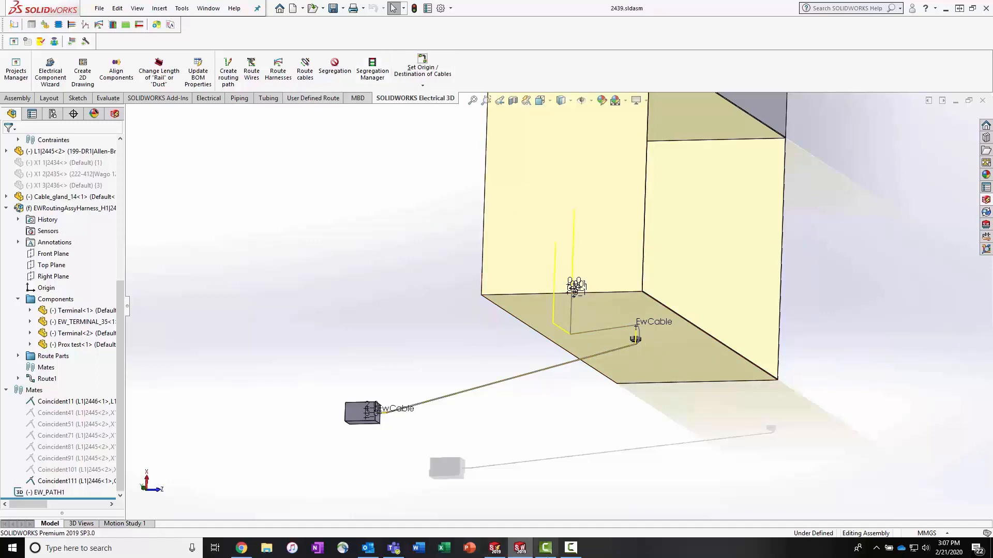
- Switch to SOLIDWORKS Electrical and start a filter described "exclude wire style" for the List of wires by line style report
{"action": "left_click", "coordinate": [499, 544]}
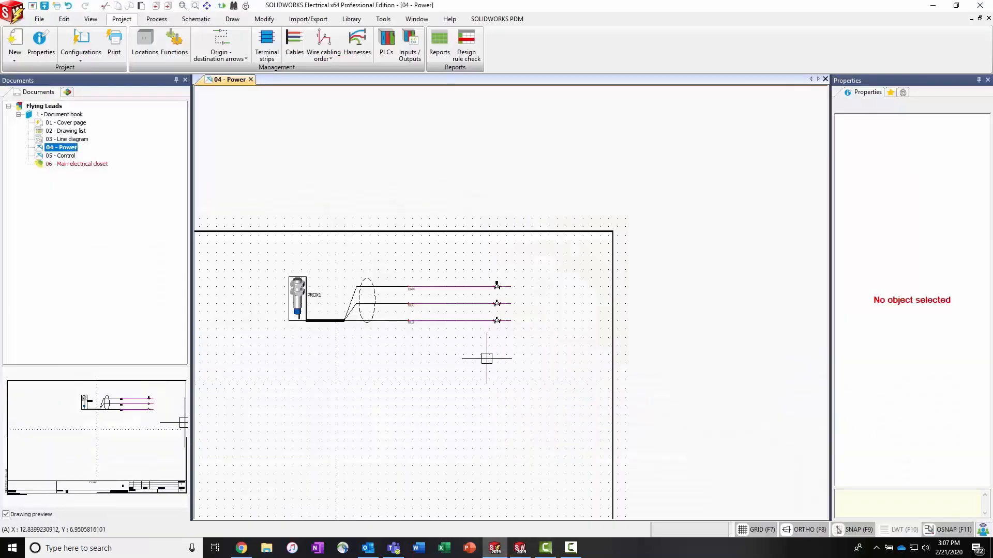
{"action": "left_click", "coordinate": [439, 44]}
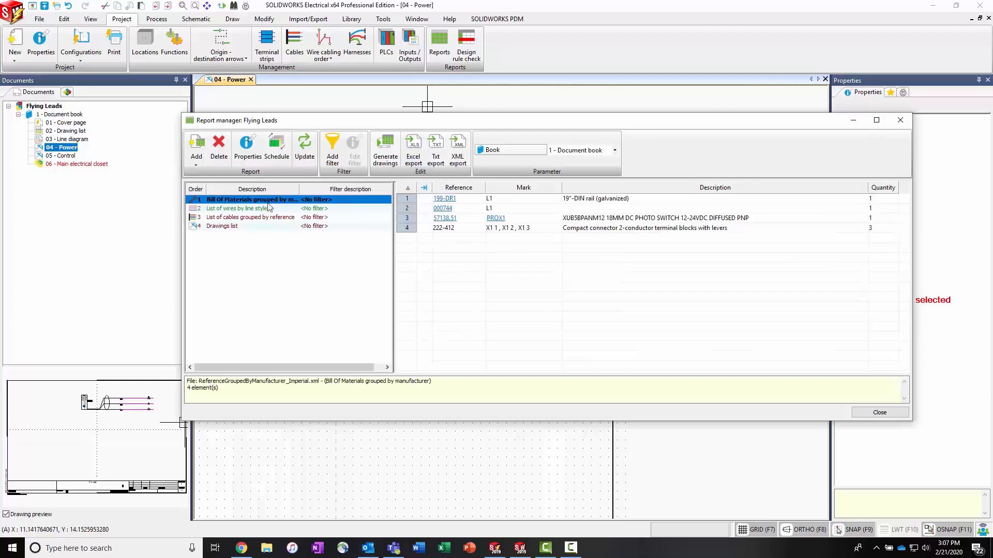
{"action": "left_click", "coordinate": [238, 208]}
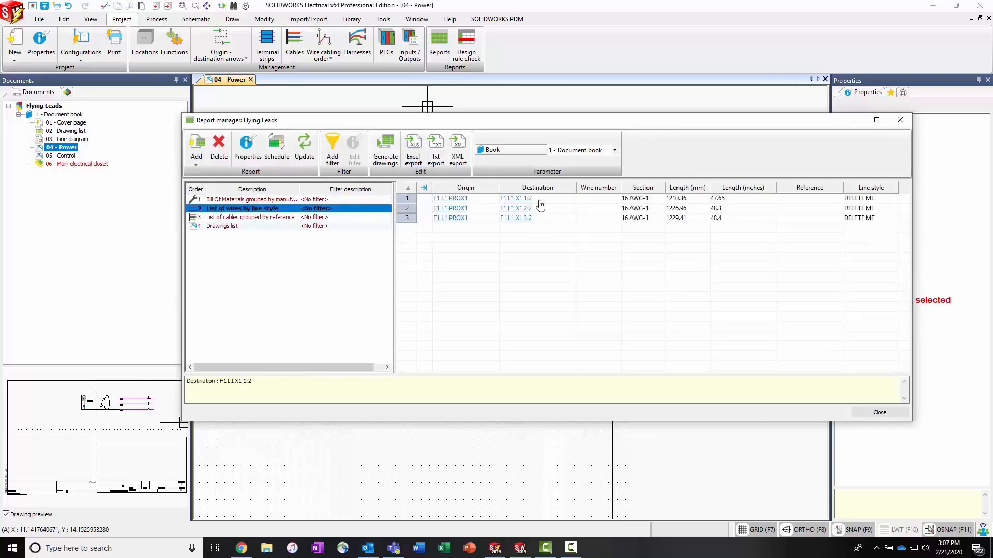
{"action": "left_click", "coordinate": [333, 150]}
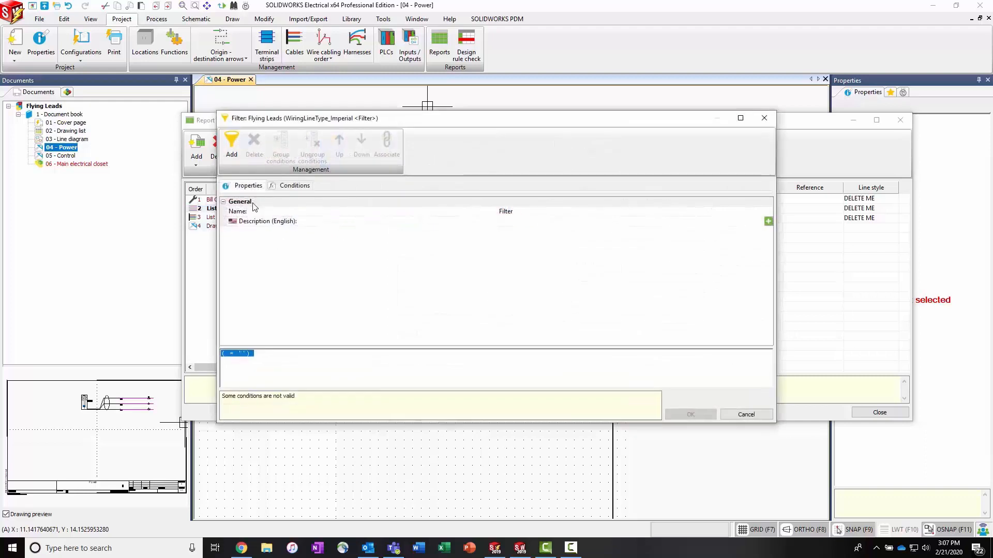
{"action": "left_click", "coordinate": [513, 222]}
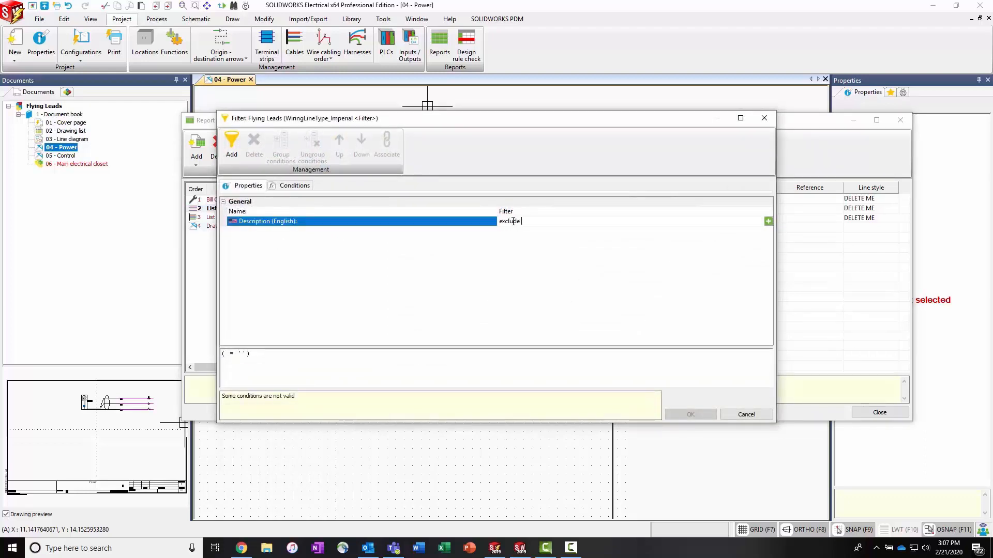
{"action": "type", "text": "exclude "}
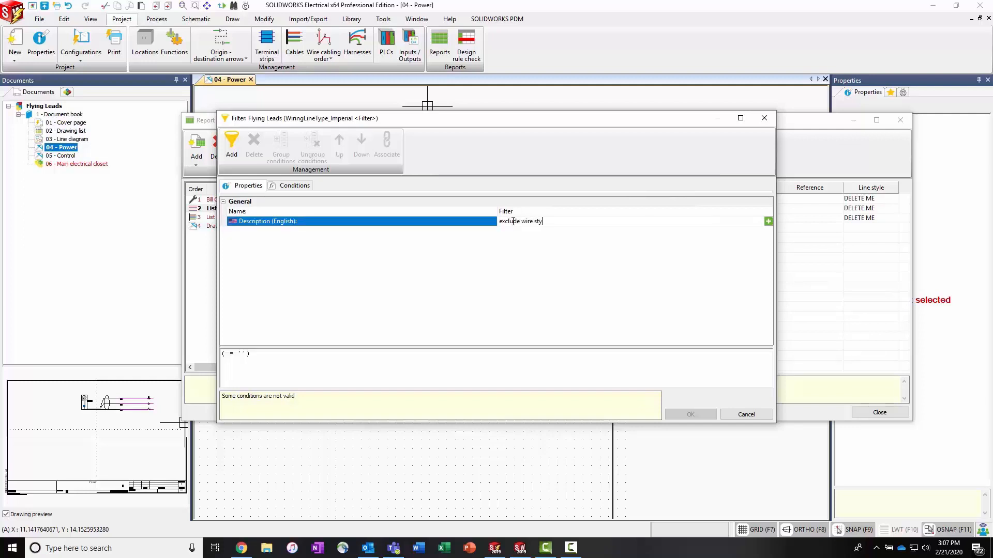
{"action": "type", "text": "wire style"}
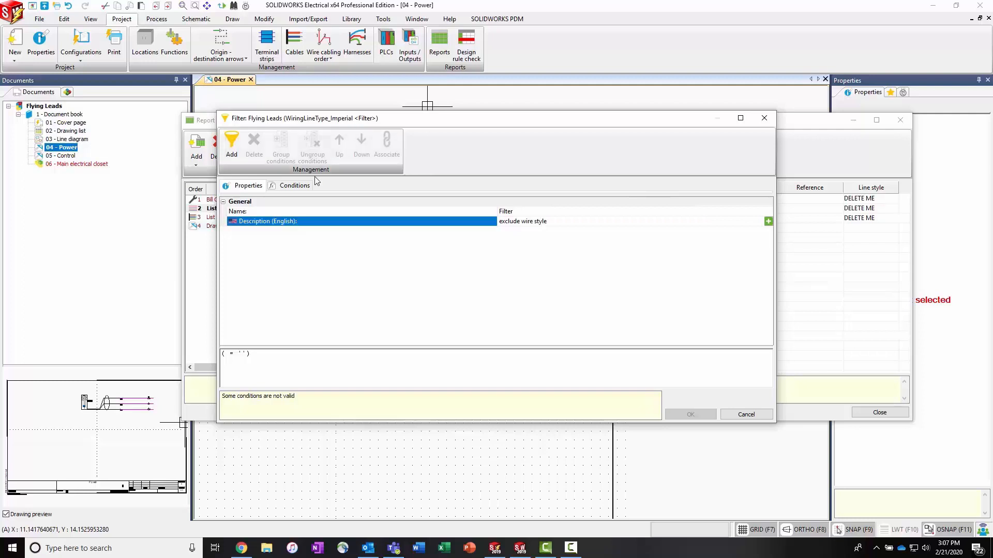
- Set the filter condition so the line style field lty_name is not equal (!=) to DELETE ME, and accept the filter
{"action": "left_click", "coordinate": [293, 185]}
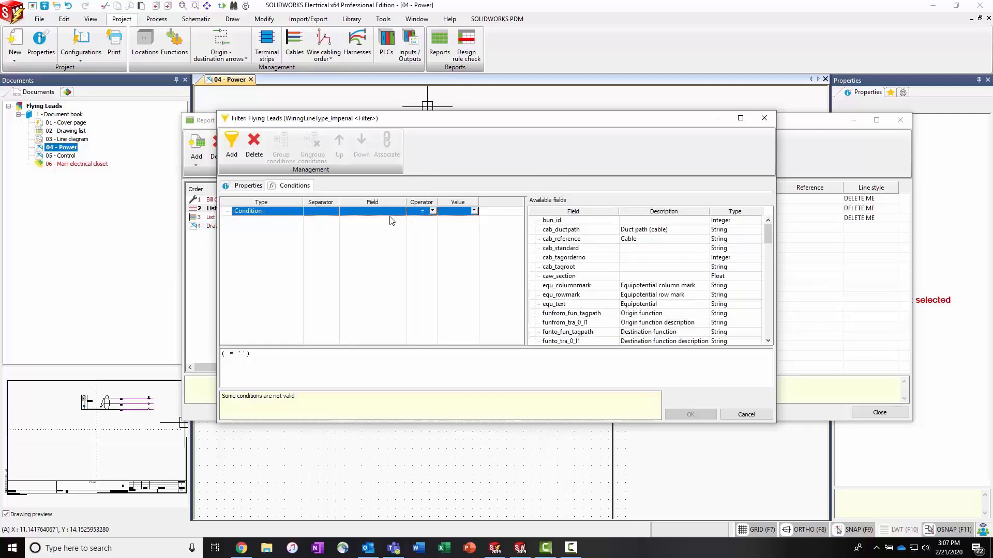
{"action": "scroll", "coordinate": [584, 303], "scroll_direction": "down", "scroll_amount": 2}
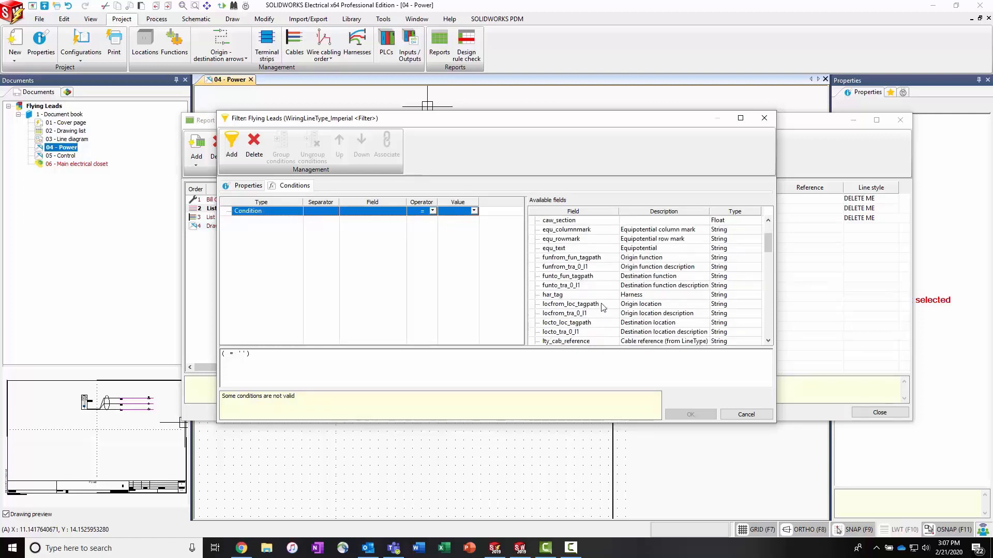
{"action": "scroll", "coordinate": [602, 298], "scroll_direction": "down", "scroll_amount": 3}
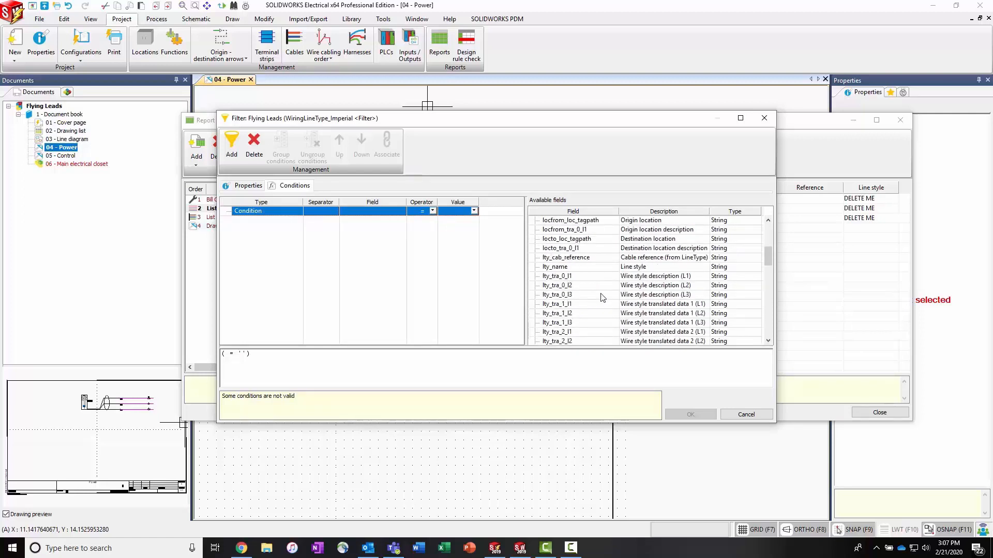
{"action": "double_click", "coordinate": [568, 268]}
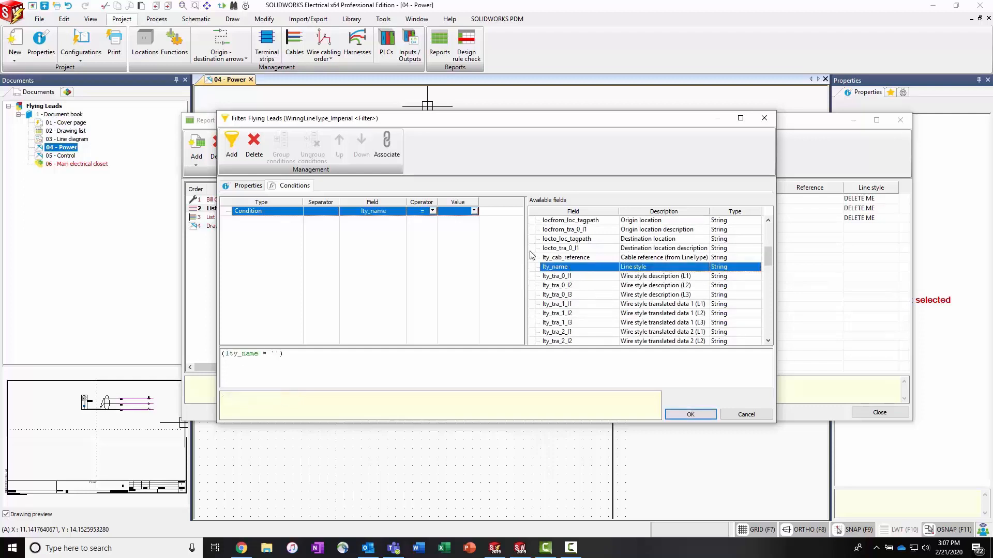
{"action": "left_click", "coordinate": [433, 211]}
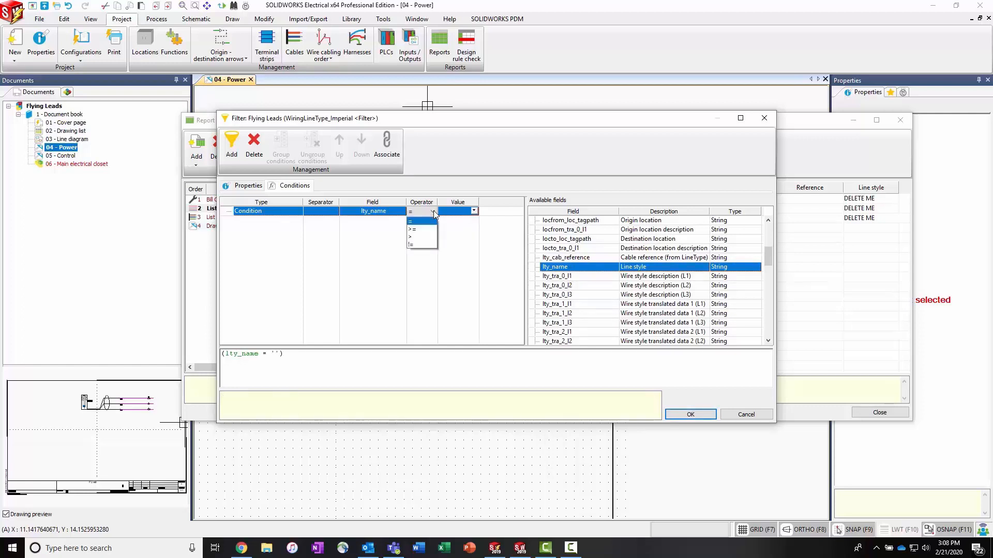
{"action": "left_click", "coordinate": [427, 263]}
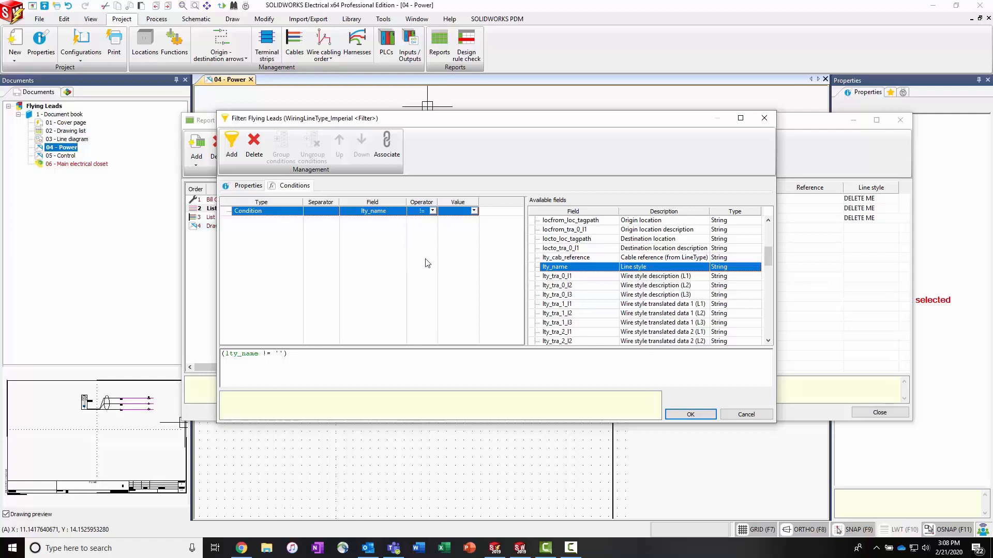
{"action": "left_click", "coordinate": [473, 211]}
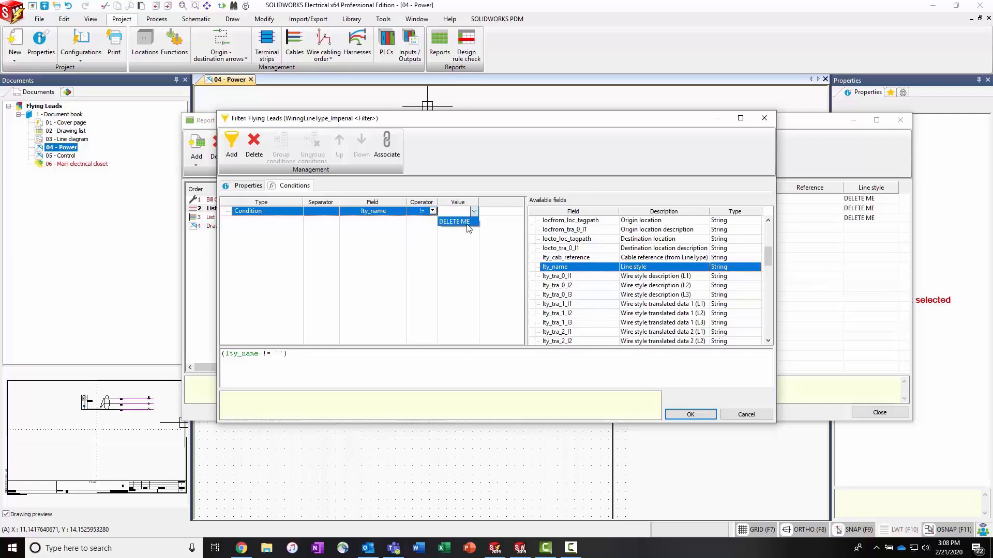
{"action": "left_click", "coordinate": [455, 222]}
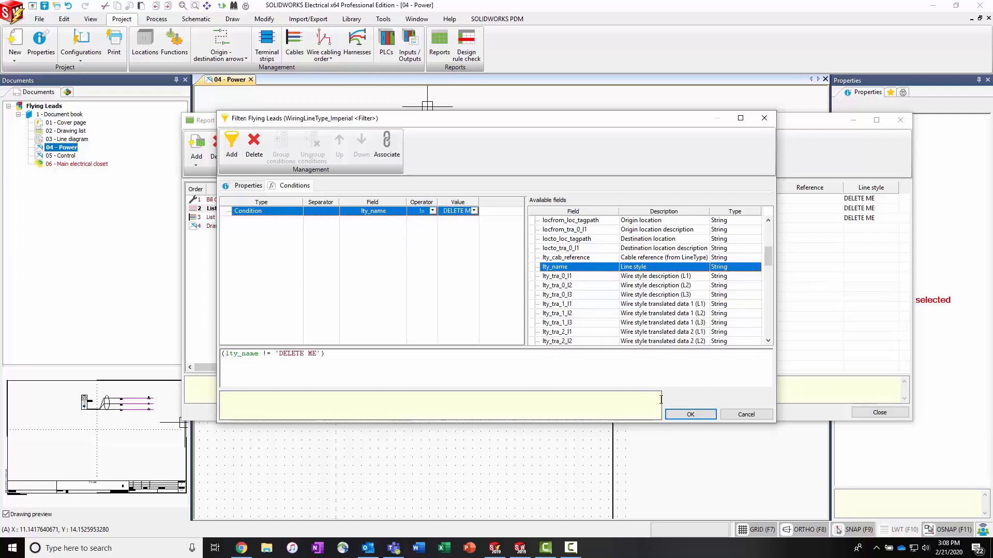
{"action": "left_click", "coordinate": [689, 414]}
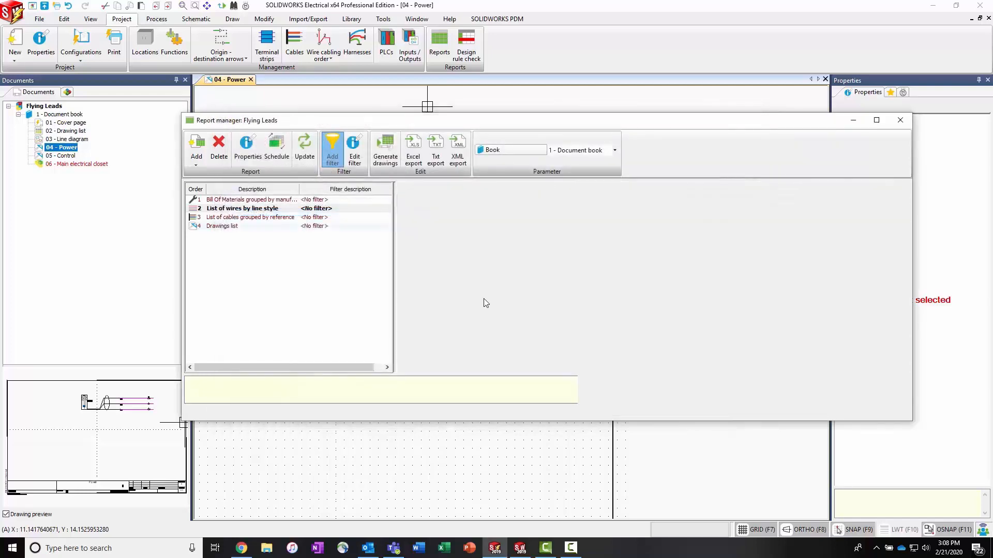
- Compare the unfiltered List of wires by line style report with its "exclude wire style" version, and close the report manager
{"action": "left_click", "coordinate": [240, 218]}
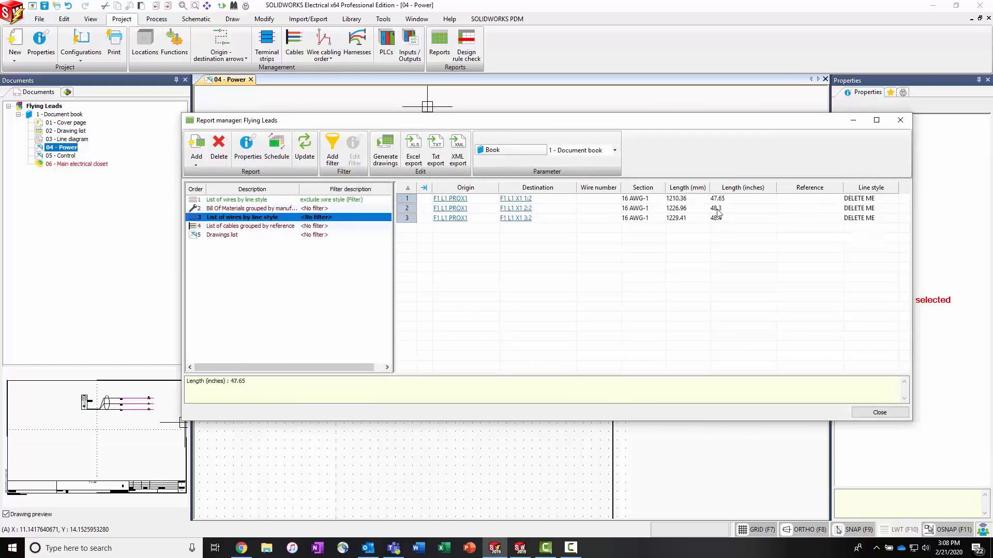
{"action": "left_click", "coordinate": [225, 202]}
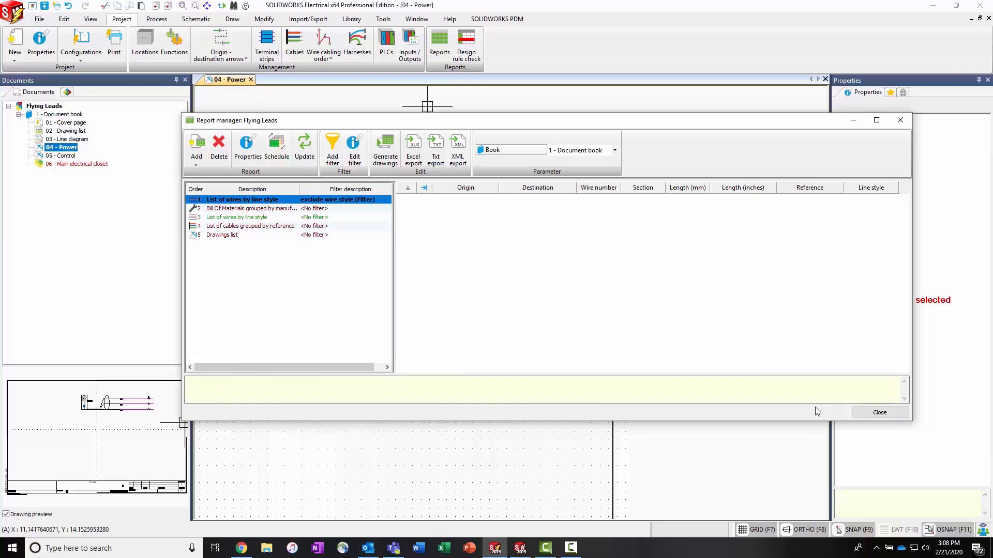
{"action": "left_click", "coordinate": [877, 413]}
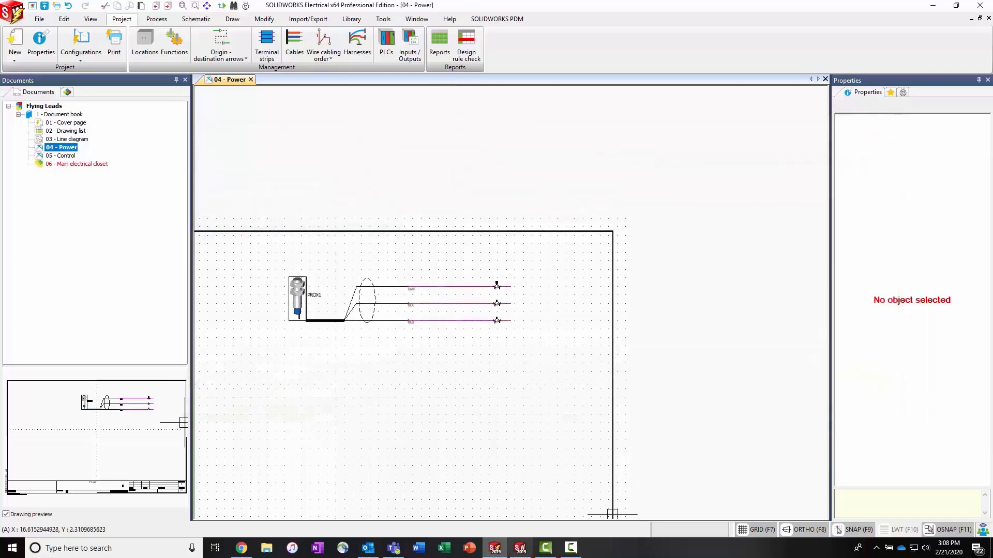
- Return to the 2439.sldasm assembly in SOLIDWORKS and view the harness route from the cabinet's front, facing the rail
{"action": "left_click", "coordinate": [519, 549]}
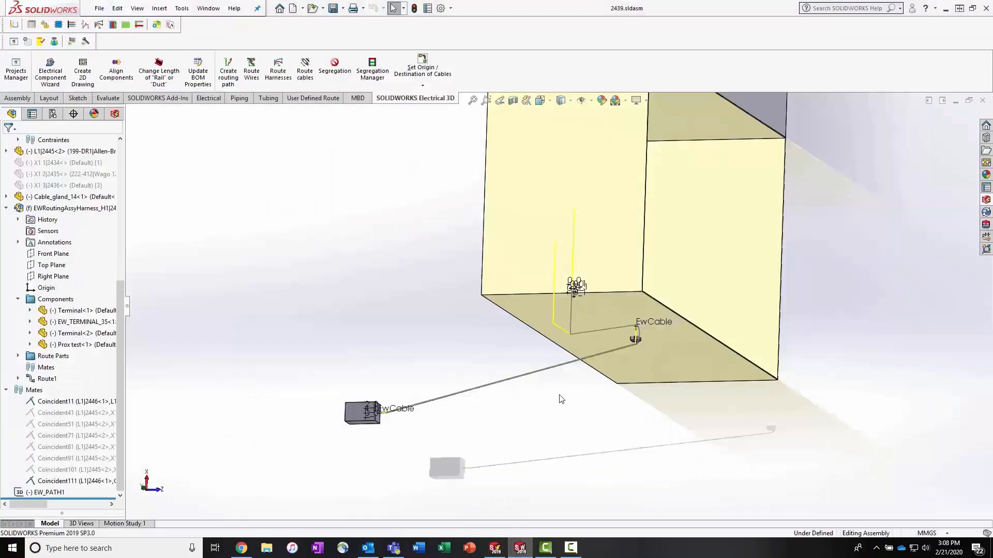
{"action": "middle_click_drag", "start_coordinate": [561, 399], "coordinate": [534, 417]}
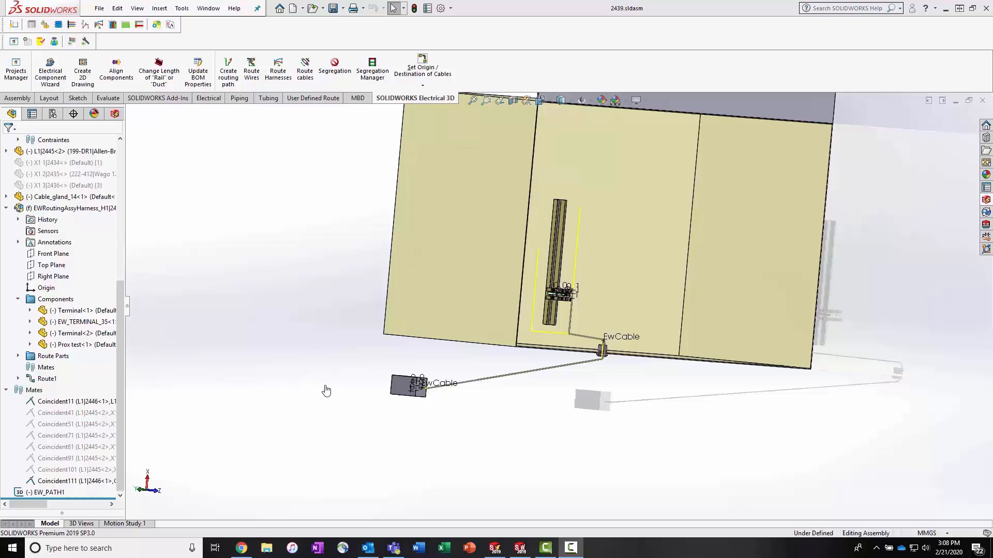
{"action": "key", "text": "Right"}
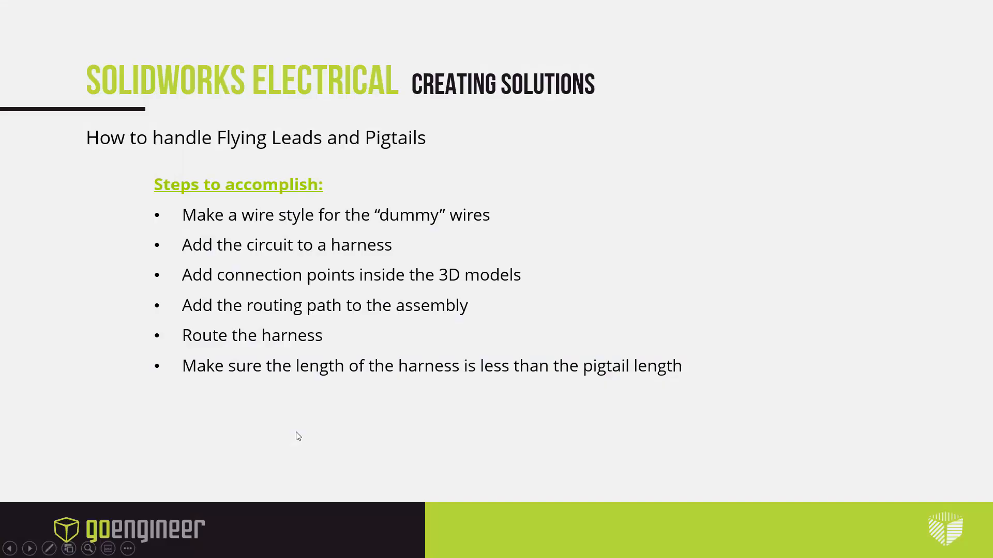